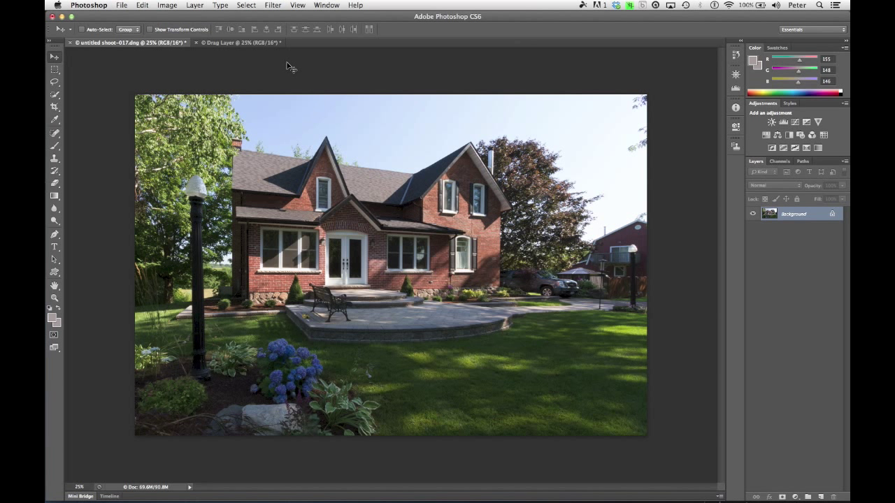
Sample the sky in Color Range at Fuzziness 57, dragging across it to add more shades
left_click(252, 6)
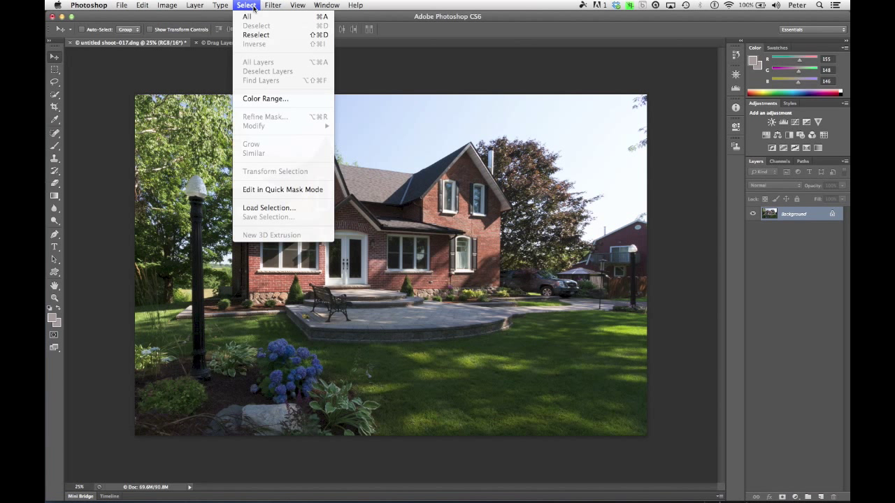
left_click(283, 97)
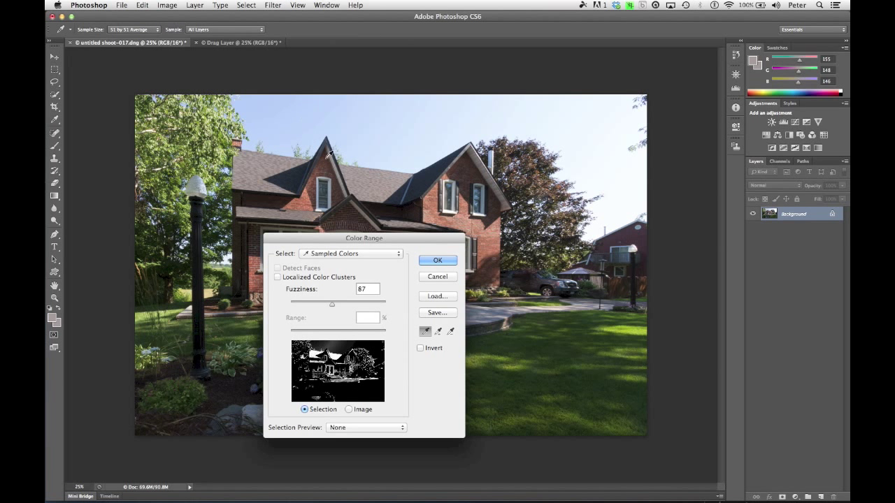
left_click(385, 125)
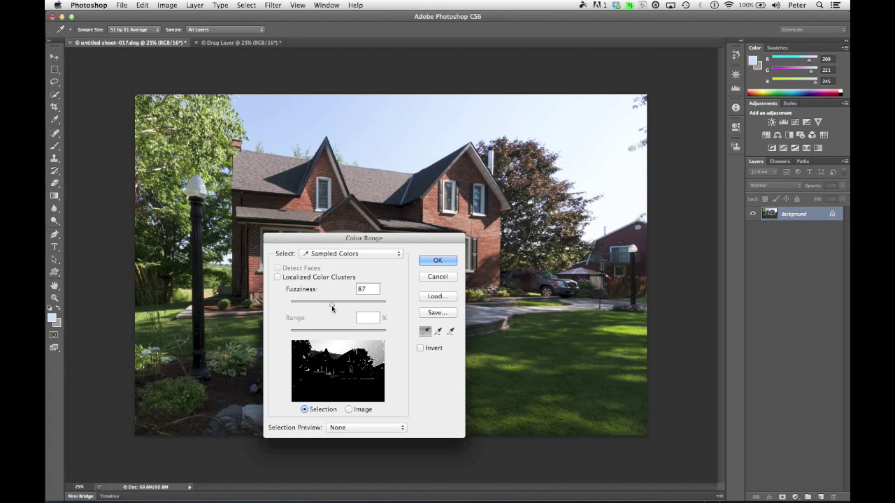
mouse_move(331, 307)
left_mouse_down()
mouse_move(302, 307)
mouse_move(341, 307)
mouse_move(318, 306)
left_mouse_up()
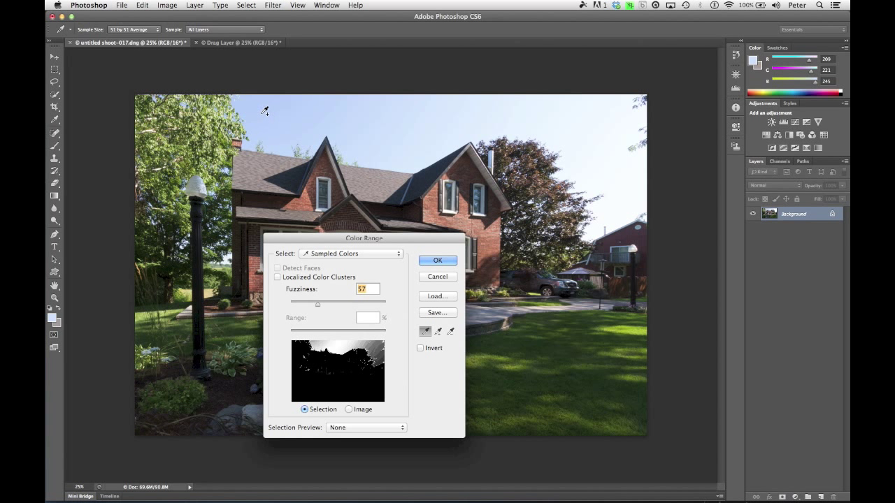
left_click_drag(265, 110, 635, 198)
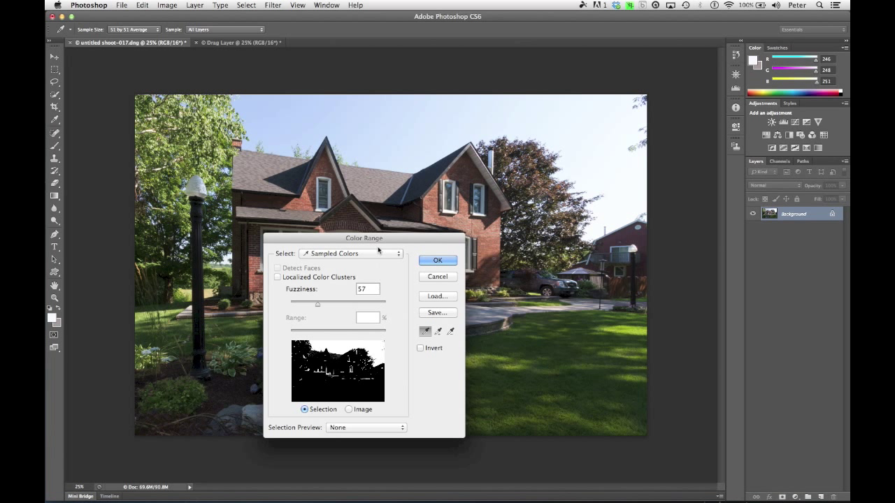
Subtract the grey roof colour from the sky sample
key("alt")
left_click(374, 184, "alt")
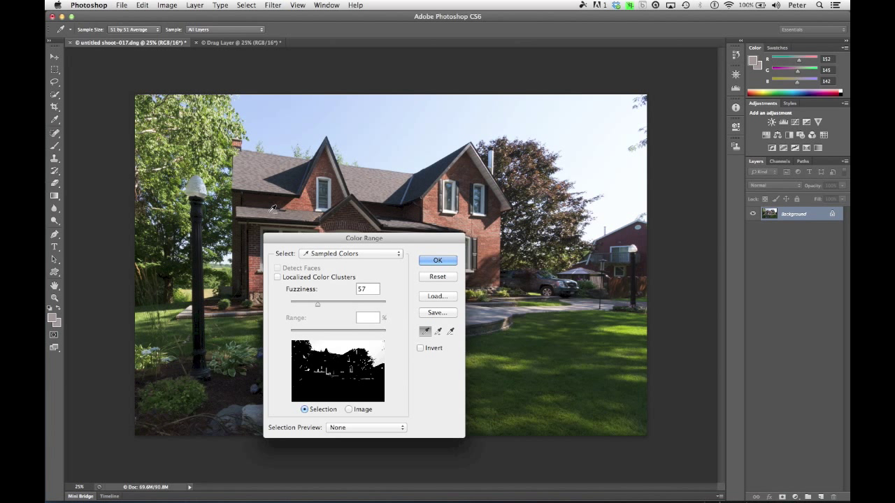
key("alt")
Try Localized Color Clusters at range 100, then turn it back off
left_click(277, 277)
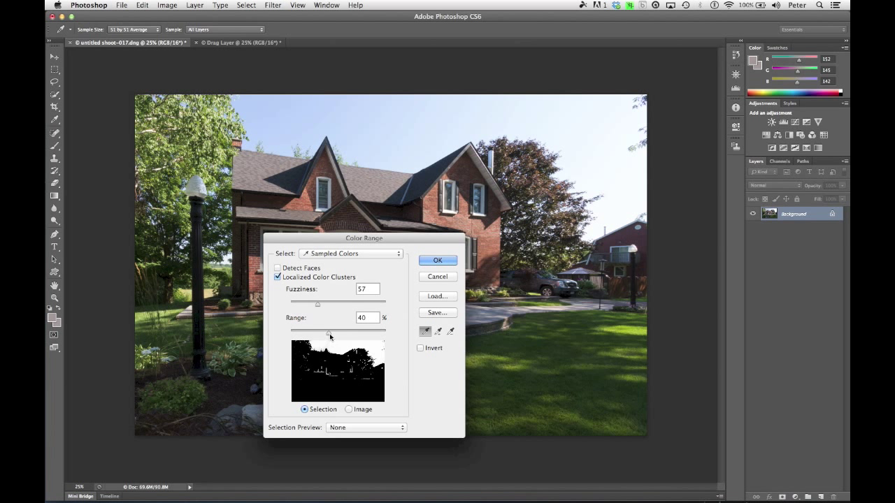
mouse_move(330, 337)
left_mouse_down()
mouse_move(407, 333)
mouse_move(396, 342)
mouse_move(309, 335)
mouse_move(339, 335)
left_mouse_up()
left_click(278, 277)
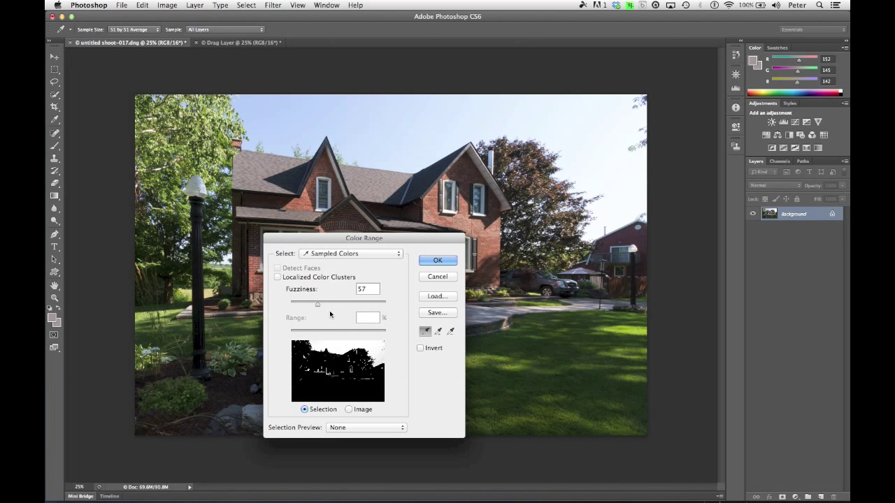
Accept the colour-range selection, save it as a channel named 'sky', then deselect
left_click(447, 261)
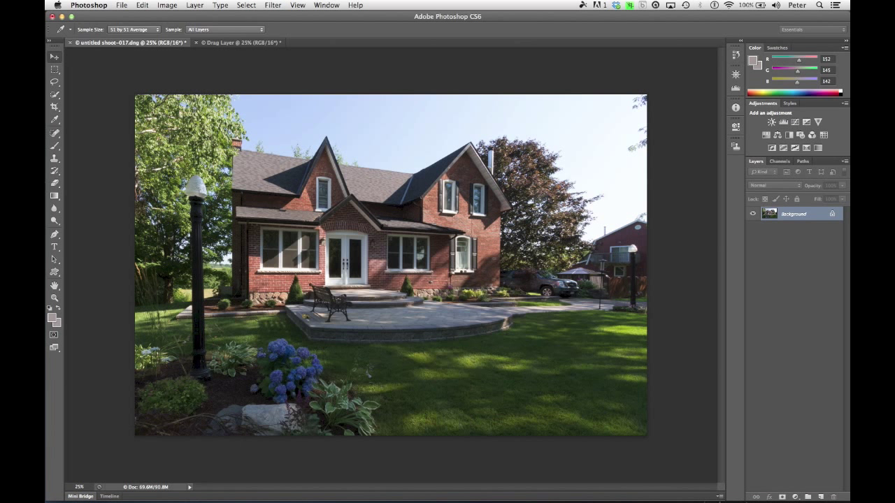
key("v")
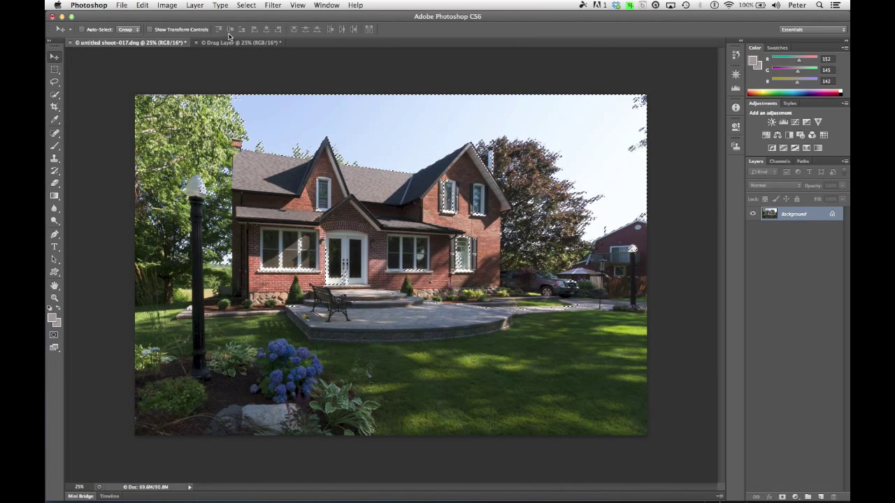
left_click(246, 6)
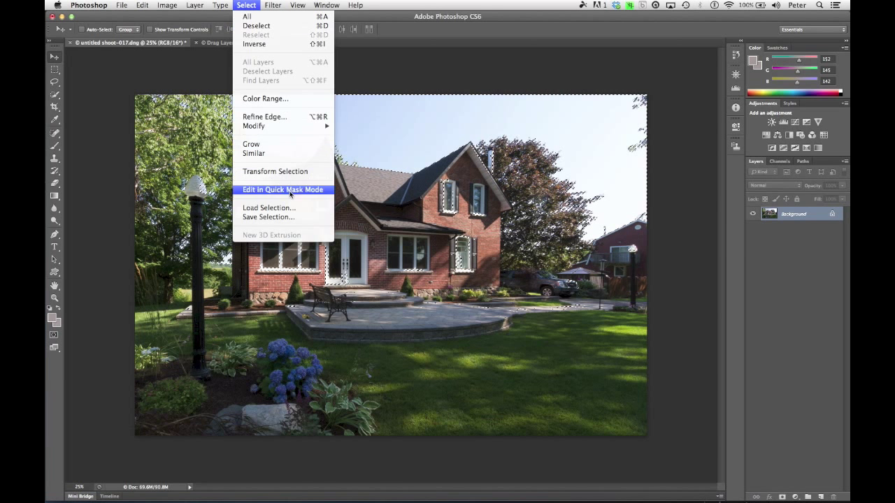
left_click(296, 217)
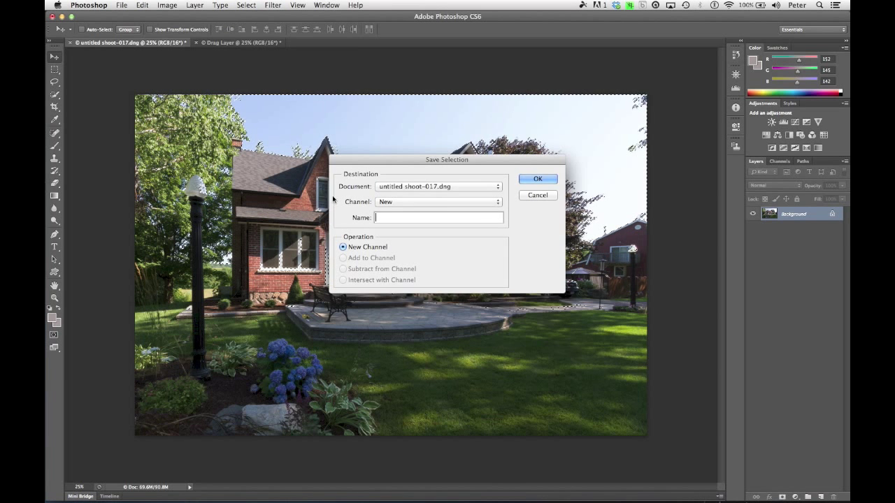
type("sky")
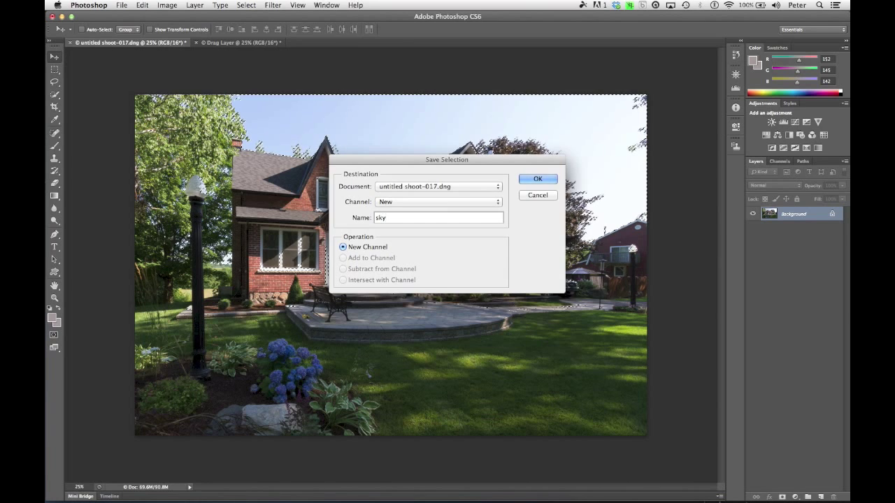
key("Return")
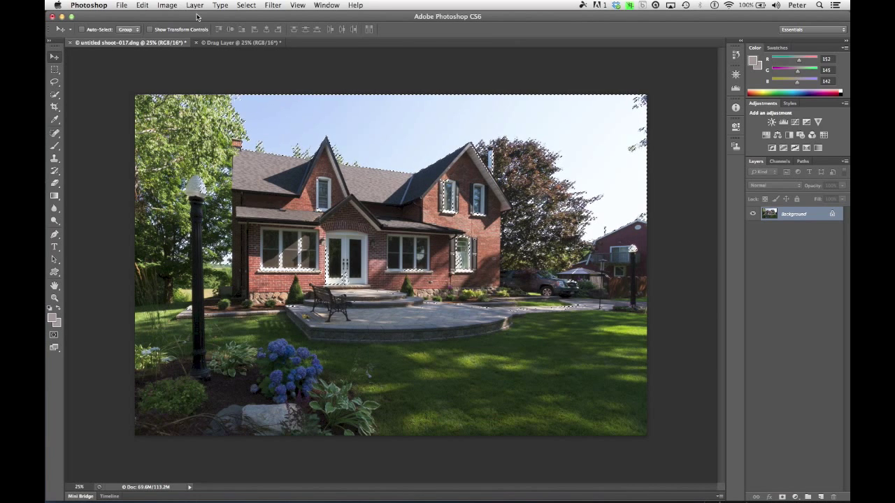
left_click(246, 5)
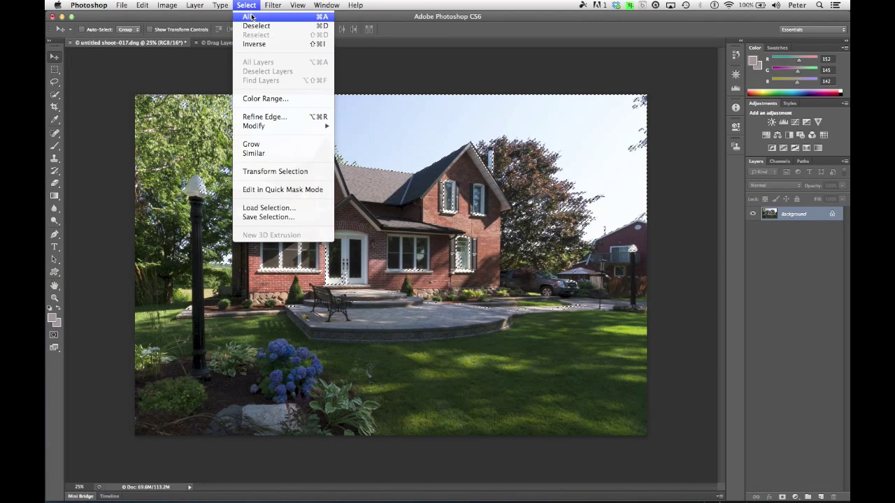
left_click(256, 28)
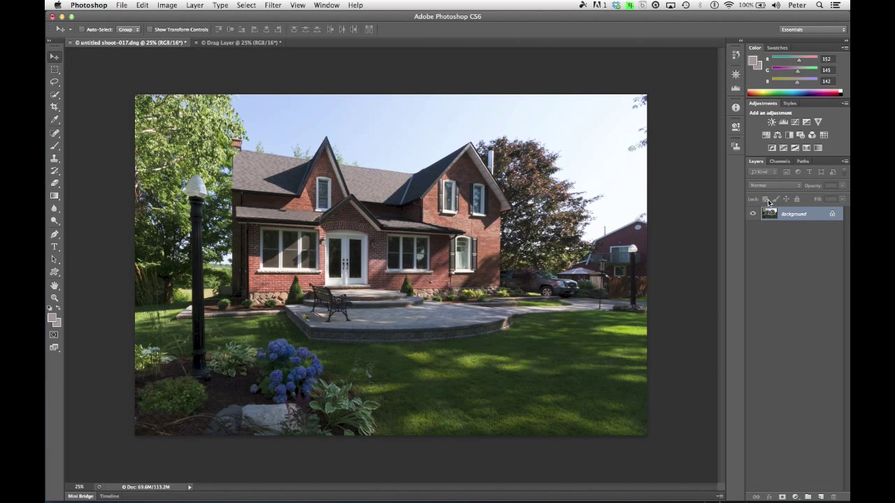
Delete the duplicate sky channel in the Channels panel and view the 'sky' channel alone
left_click(780, 162)
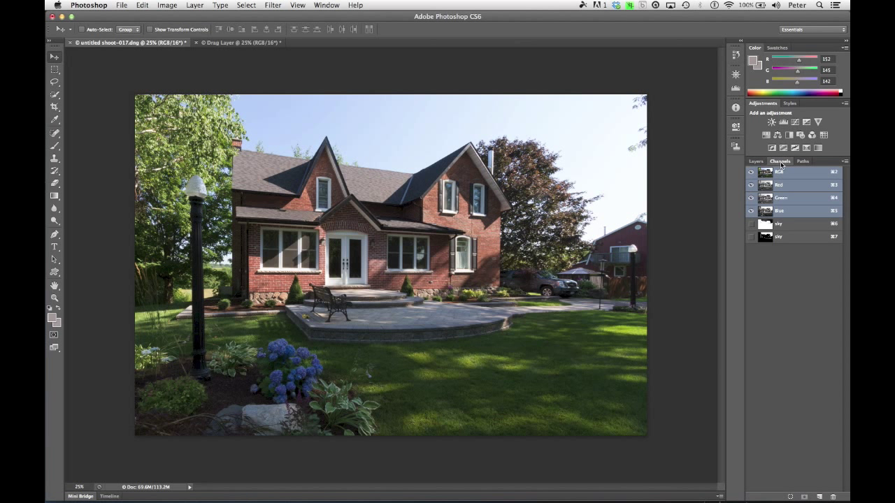
left_click(322, 5)
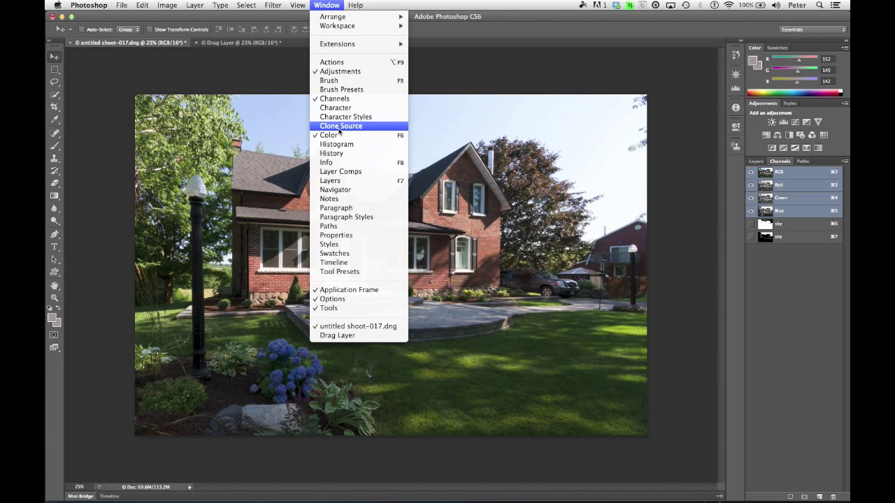
left_click(780, 272)
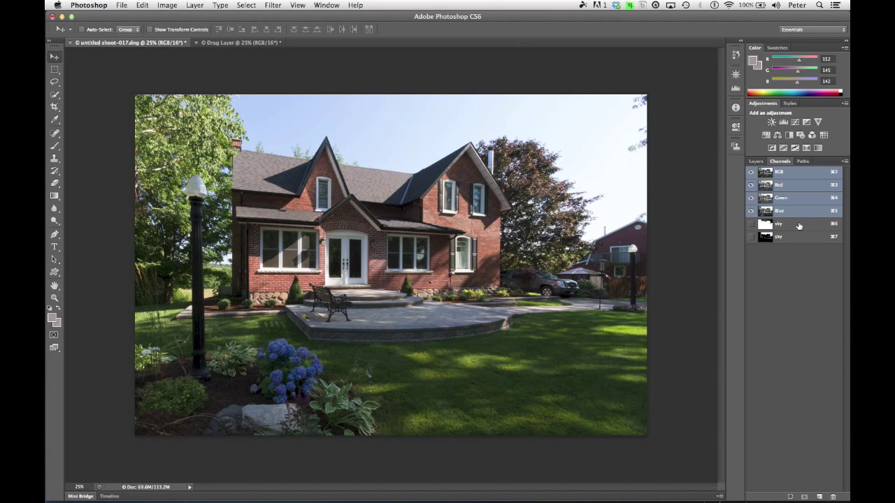
left_click_drag(799, 226, 833, 496)
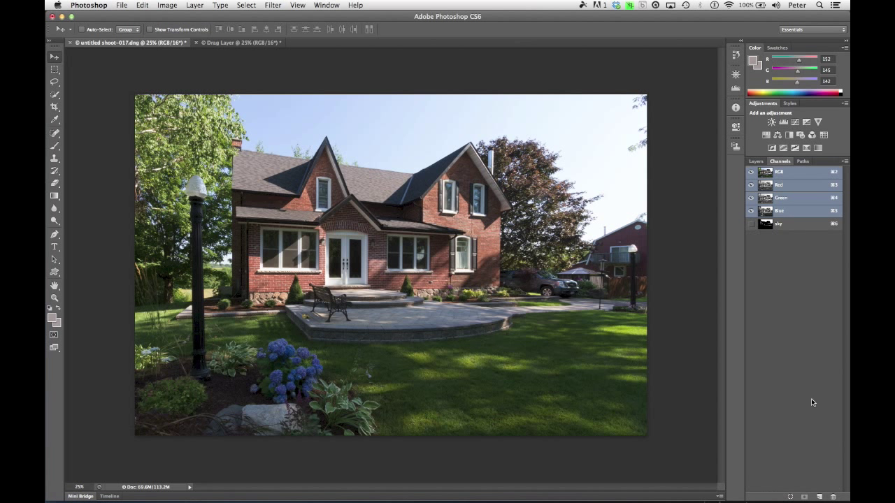
left_click(791, 228)
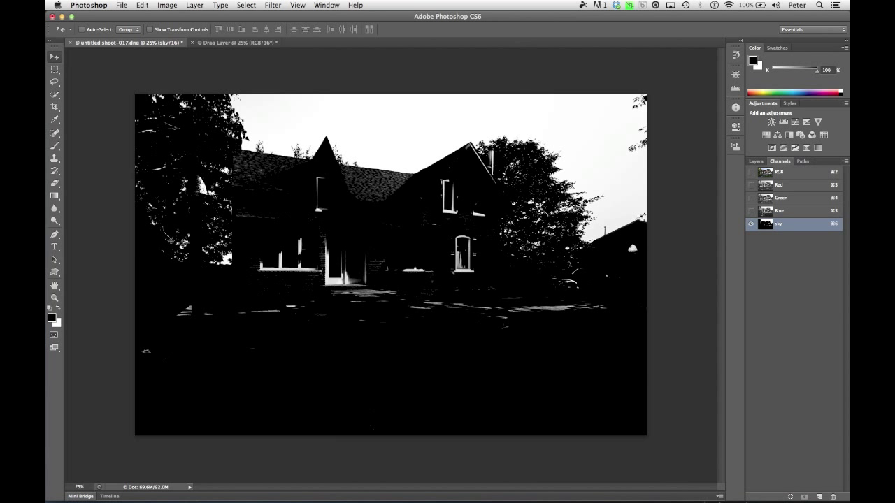
Paint the white window panes black using a 200 px black brush
left_click(56, 148)
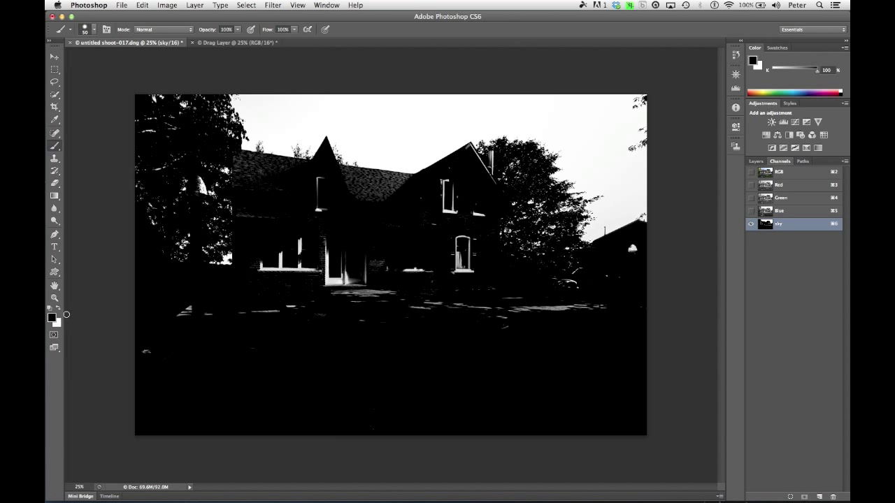
key("x")
key("x")
left_click(95, 30)
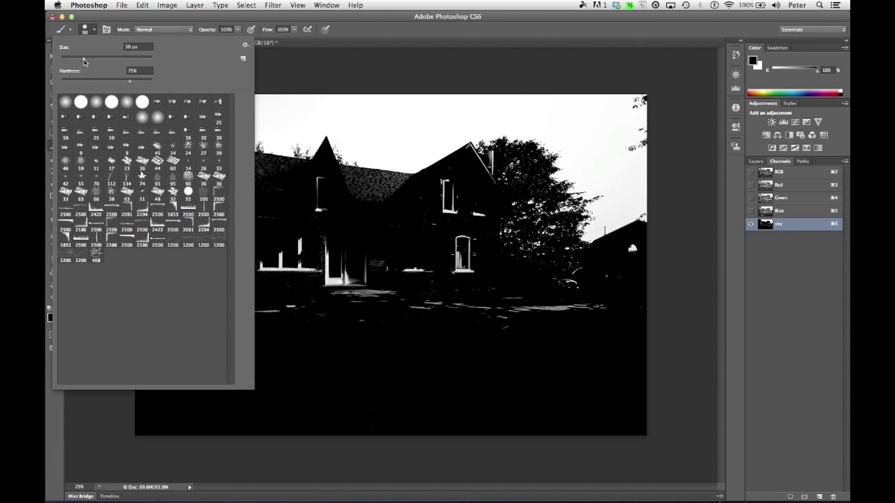
left_click_drag(85, 62, 101, 59)
type("200")
key("Return")
key("Return")
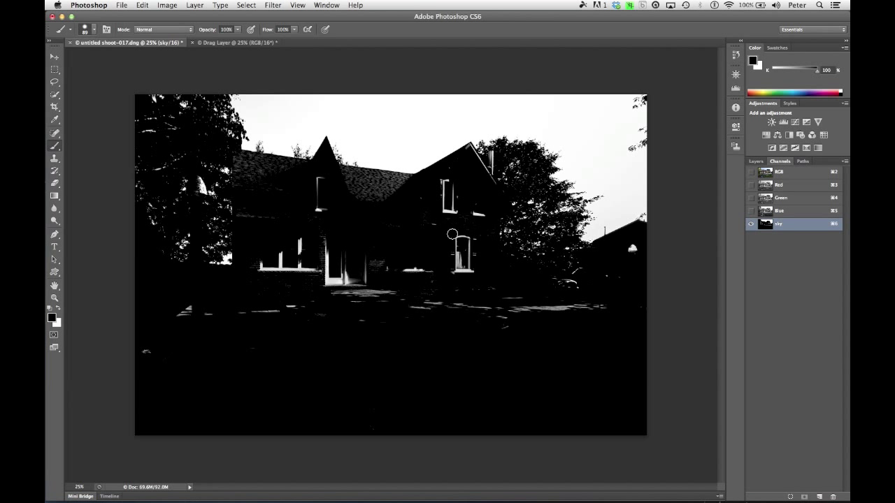
left_click_drag(462, 241, 474, 273)
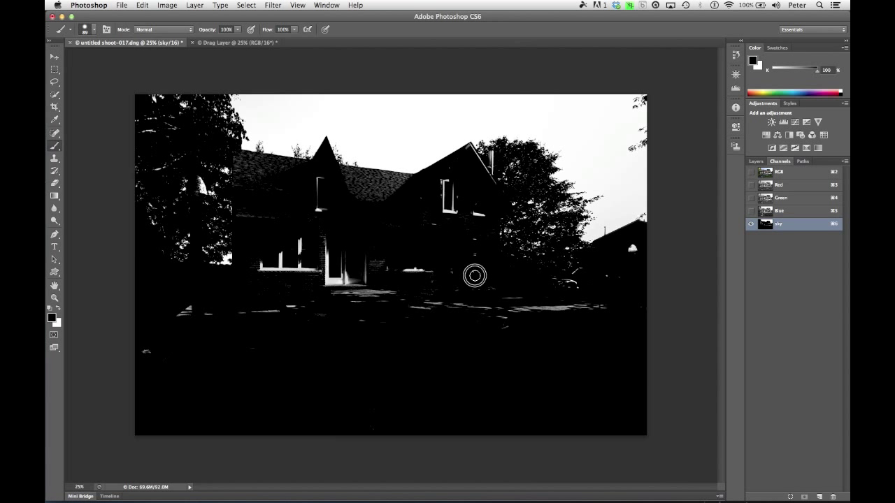
mouse_move(484, 216)
left_mouse_down()
mouse_move(445, 211)
mouse_move(450, 181)
mouse_move(435, 226)
left_mouse_up()
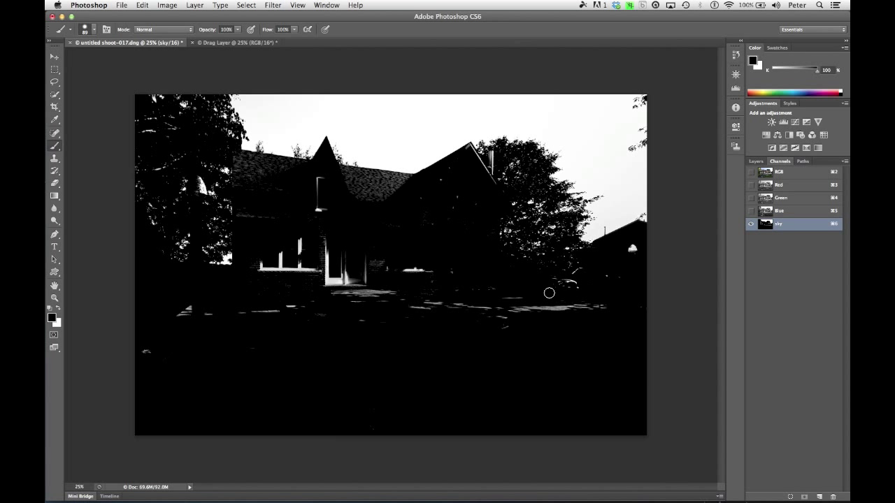
Enlarge the brush to about 237 px
left_click(93, 30)
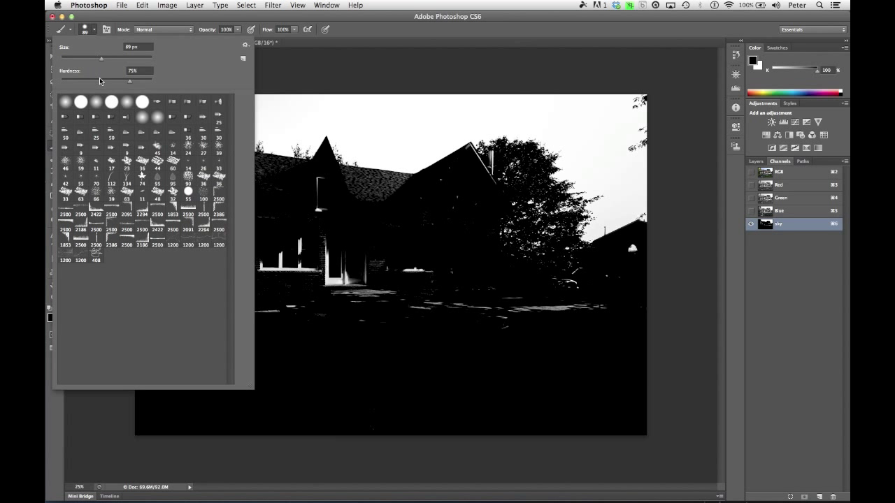
left_click_drag(101, 62, 106, 61)
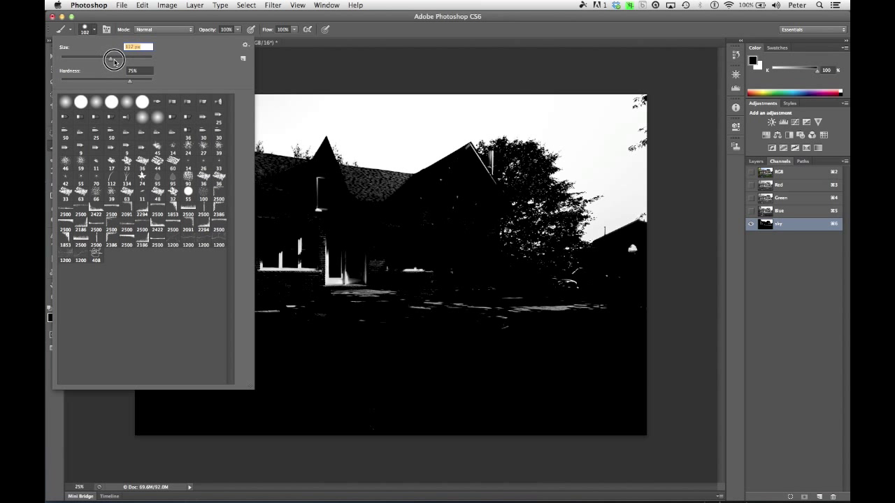
left_click_drag(115, 61, 116, 62)
left_click_drag(116, 62, 131, 62)
left_click(420, 287)
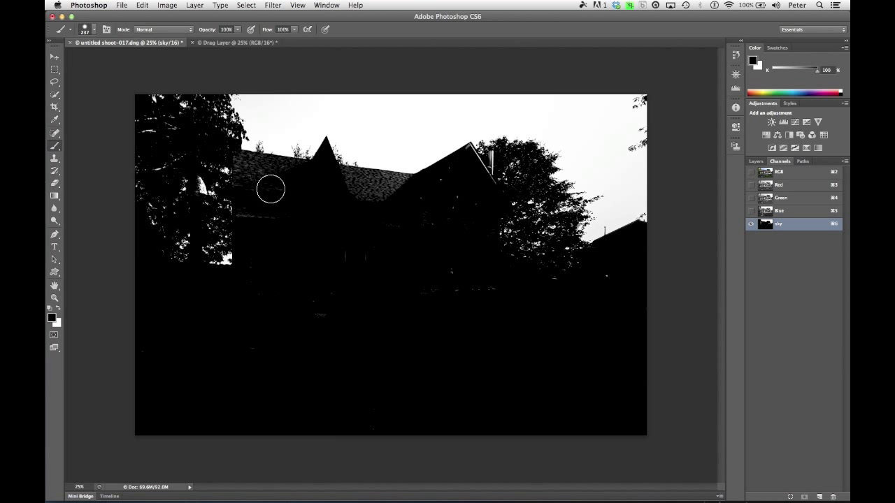
Zoom in and paint the grey roof shingles black in the sky channel
left_click(272, 189, "super")
left_click(280, 193, "super")
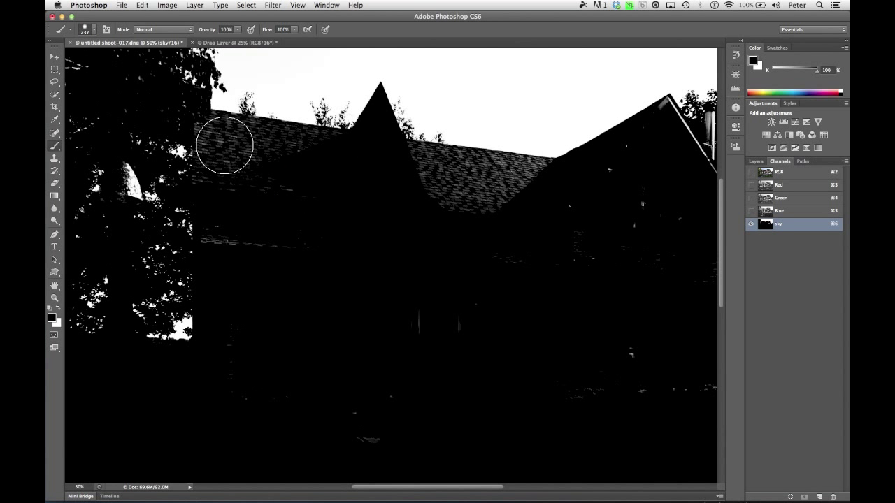
left_click(228, 143)
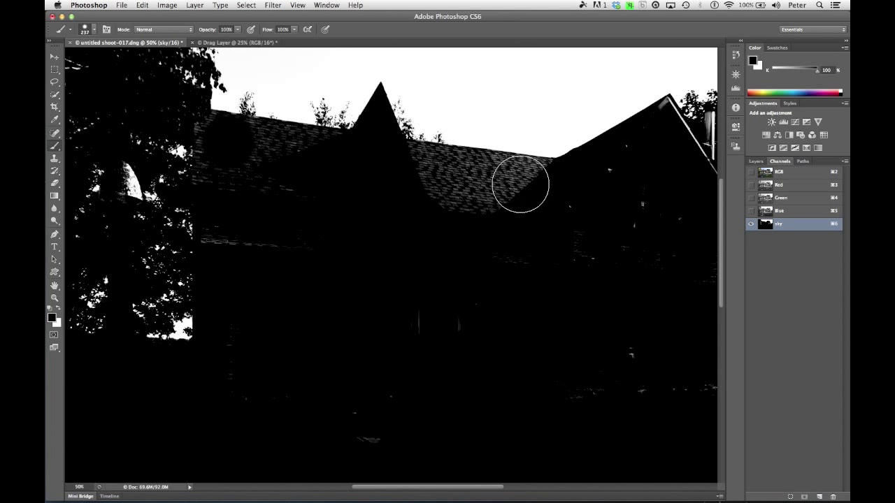
left_click_drag(517, 184, 538, 186)
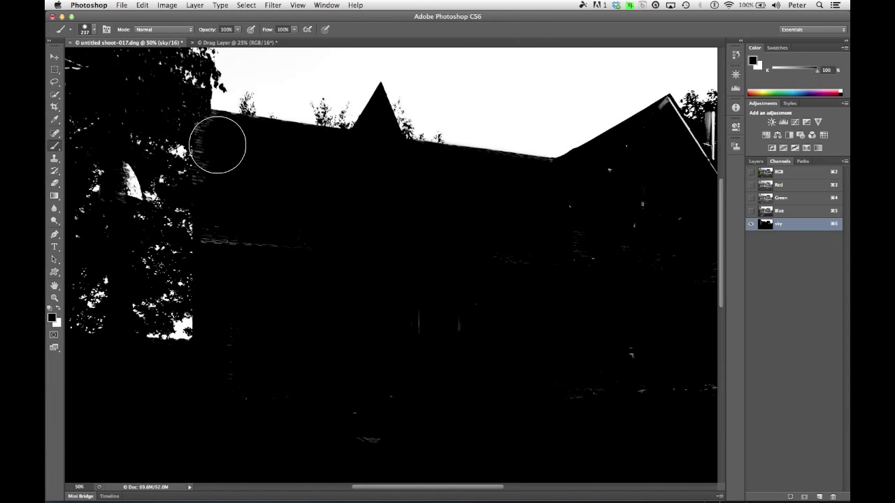
key("bracketright")
key("bracketright")
key("bracketleft")
key("bracketleft")
key("bracketleft")
key("bracketleft")
key("bracketleft")
key("bracketleft")
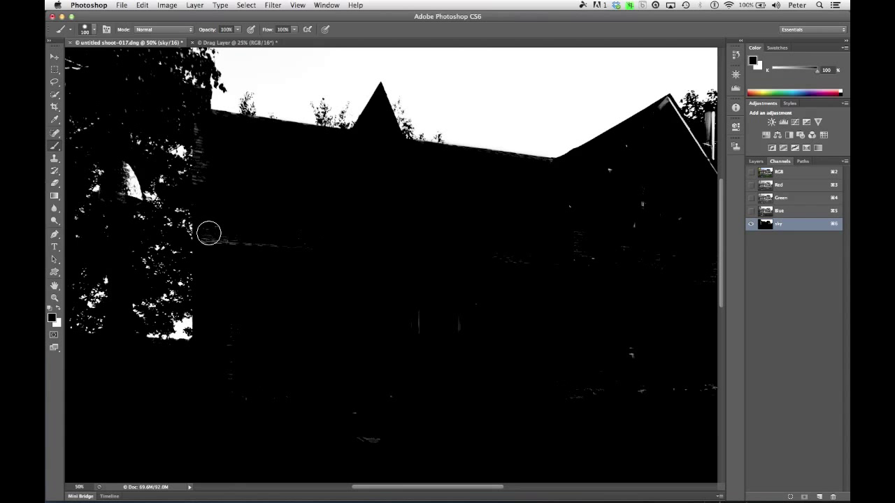
mouse_move(209, 236)
left_mouse_down()
mouse_move(562, 296)
mouse_move(529, 262)
mouse_move(594, 260)
left_mouse_up()
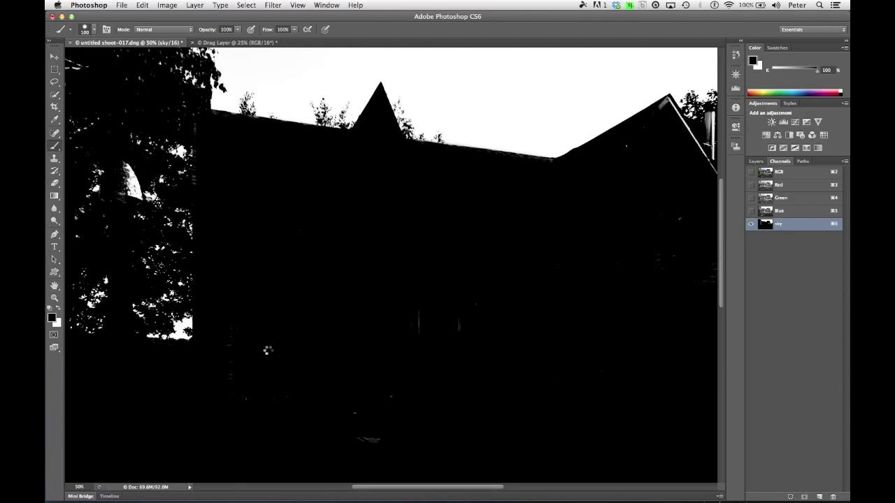
scroll(541, 258, "right", 10)
scroll(541, 257, "up", 3)
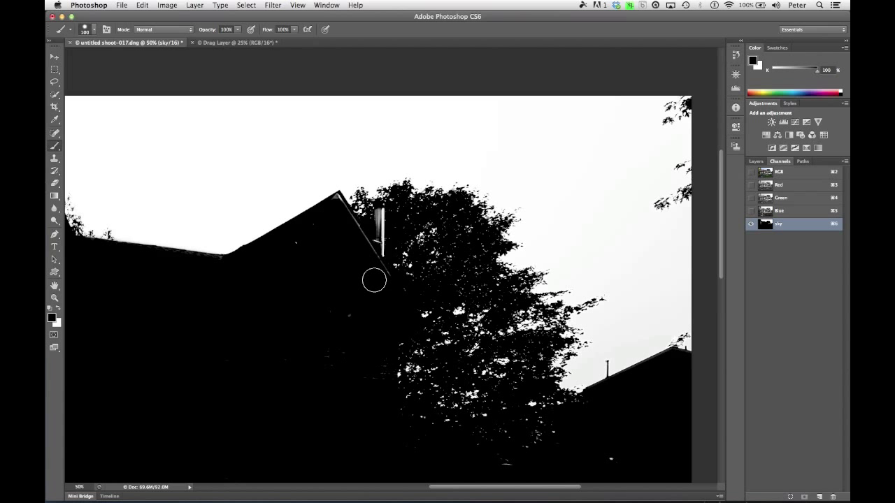
Paint out the white roof-edge line and chimney streak with a smaller brush, then zoom out
key("bracketleft")
key("bracketleft")
key("bracketleft")
left_click(337, 200, "shift")
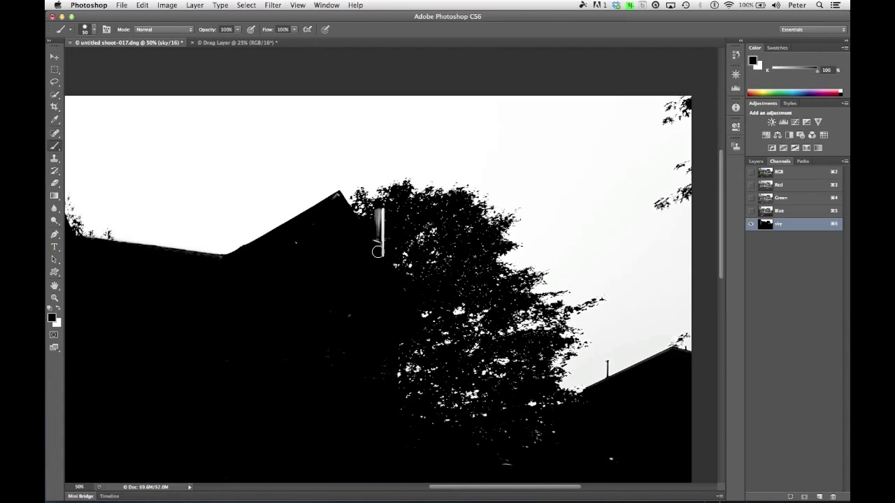
left_click(378, 212, "shift")
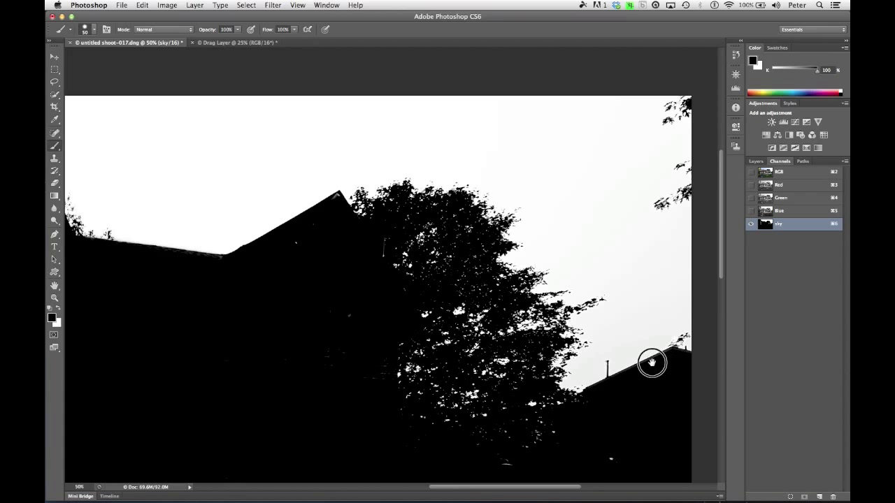
scroll(650, 361, "right", 4)
scroll(649, 361, "down", 1)
left_click(395, 319, "alt")
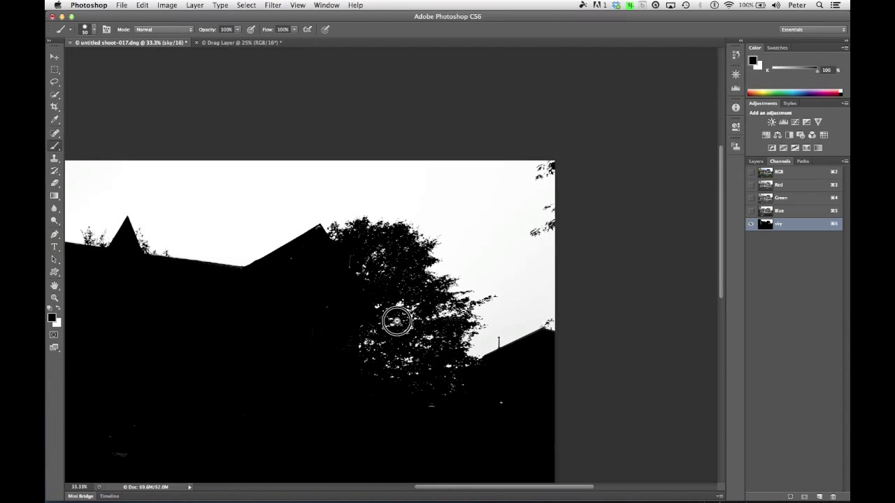
left_click(406, 268, "alt")
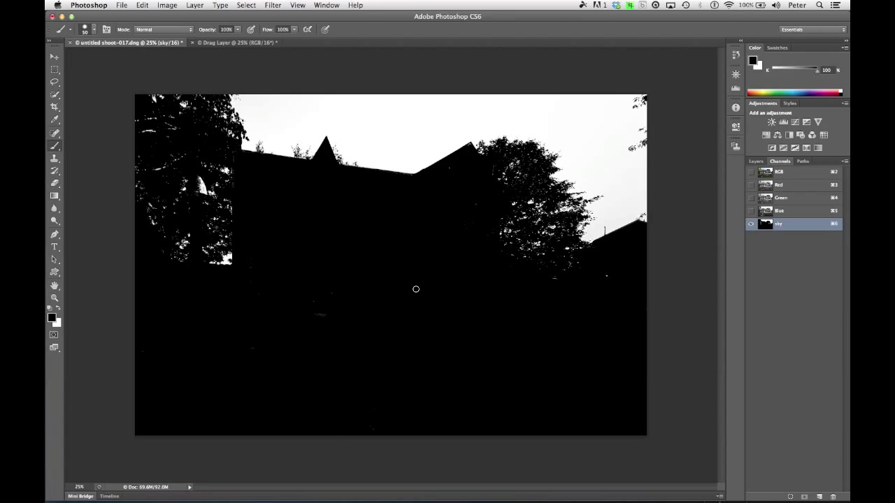
Invert the sky channel with Image > Adjustments > Invert so the house turns white
left_click(247, 5)
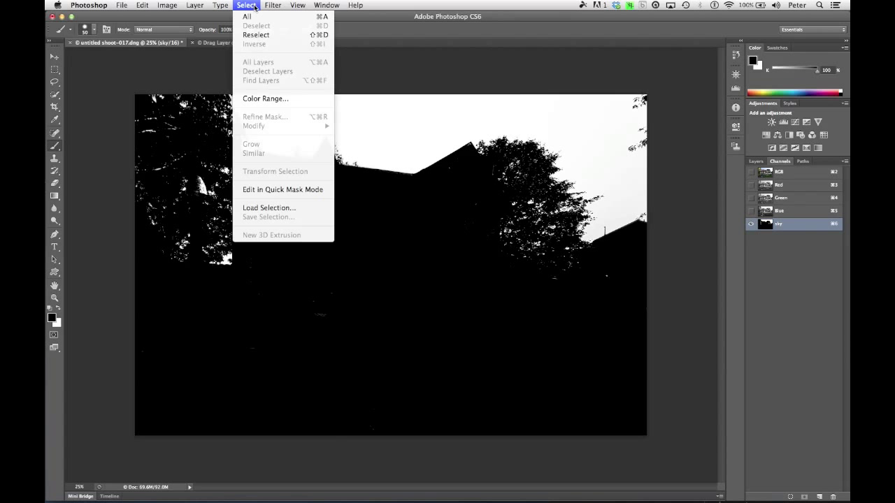
mouse_move(168, 7)
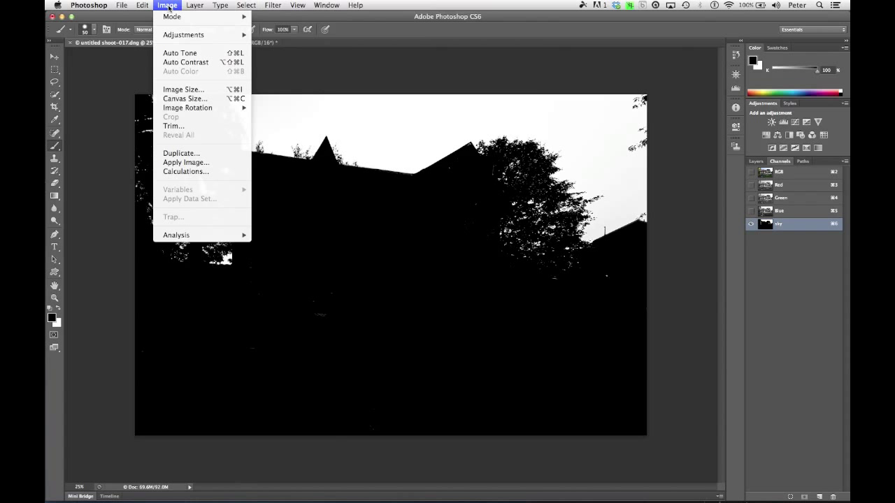
mouse_move(179, 38)
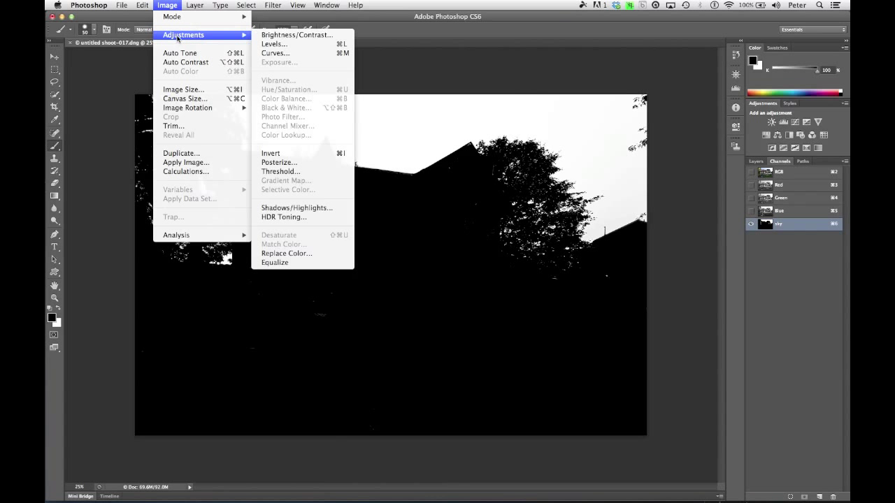
left_click(309, 157)
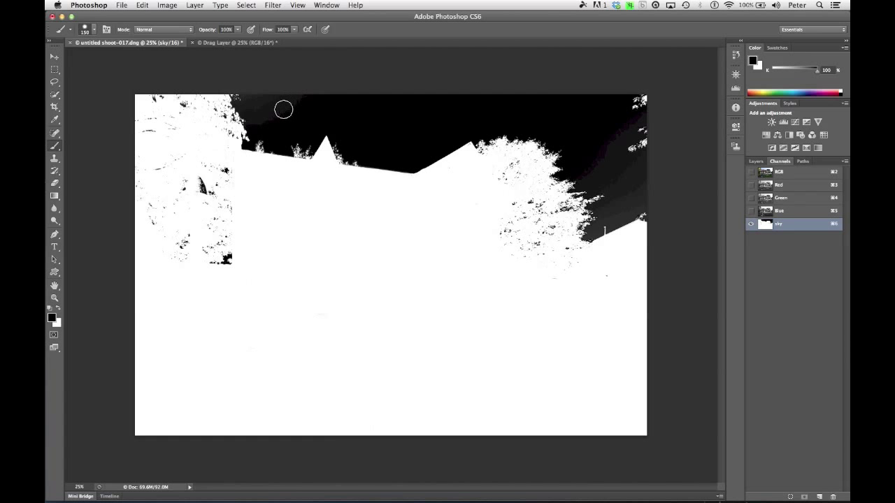
key("bracketright")
key("bracketright")
key("bracketright")
key("bracketright")
mouse_move(296, 102)
left_mouse_down()
mouse_move(259, 100)
mouse_move(273, 120)
mouse_move(292, 117)
left_mouse_up()
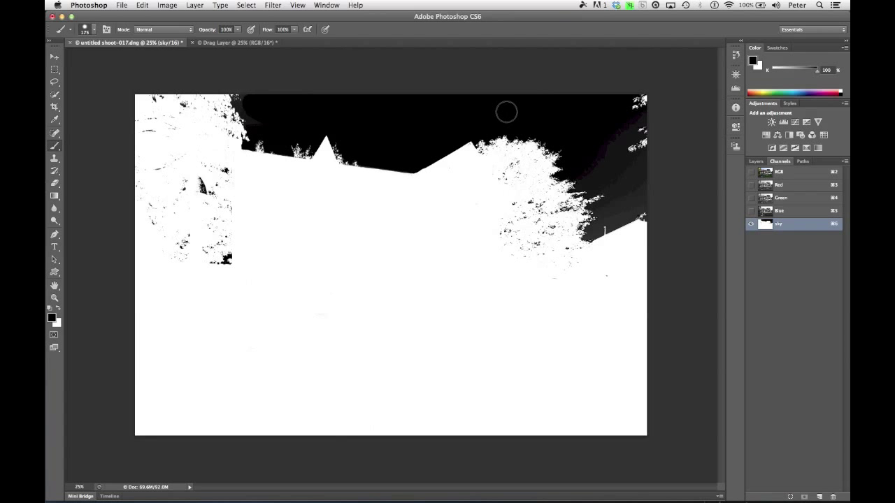
key("super+z")
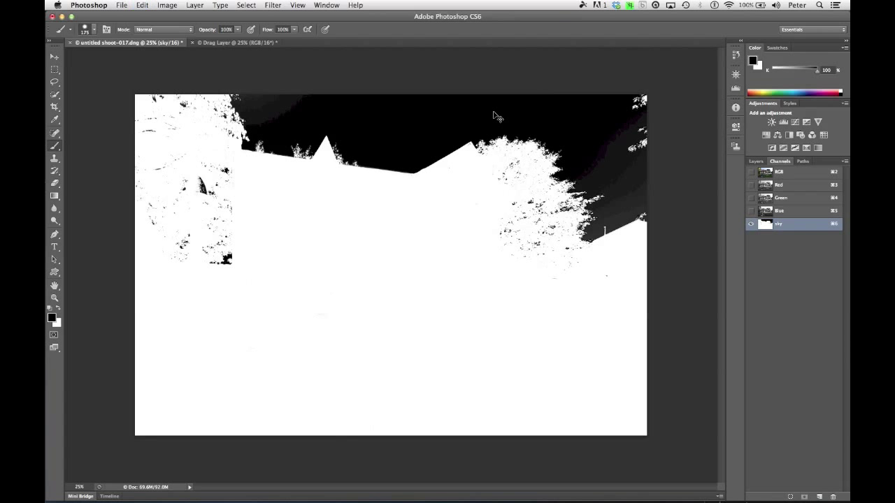
Load the sky channel as a selection, deselect, and return to the RGB composite
left_click(766, 226, "super")
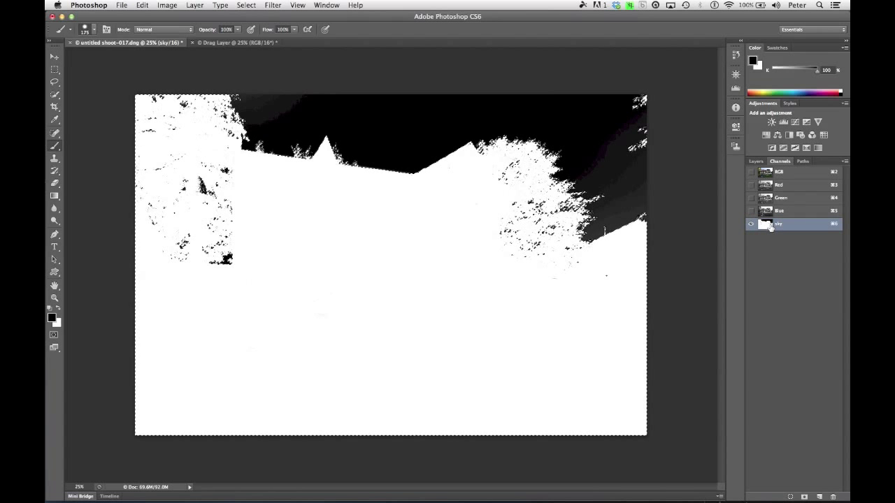
key("super+d")
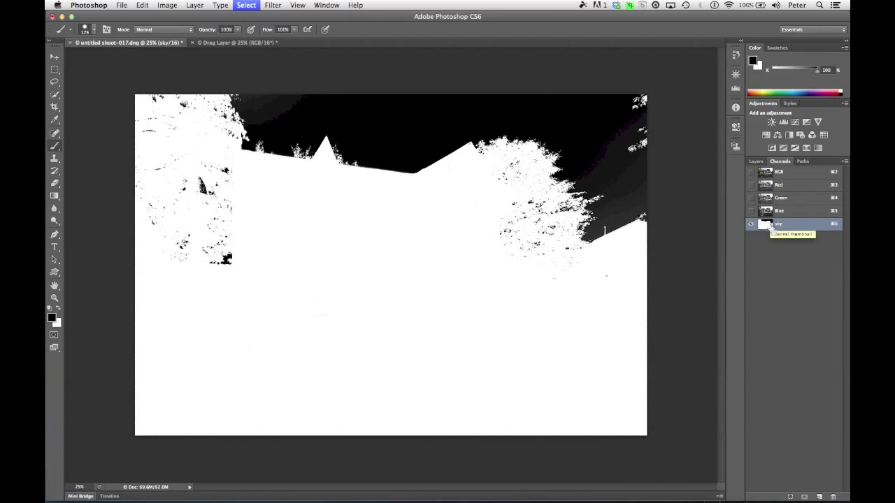
left_click(795, 175)
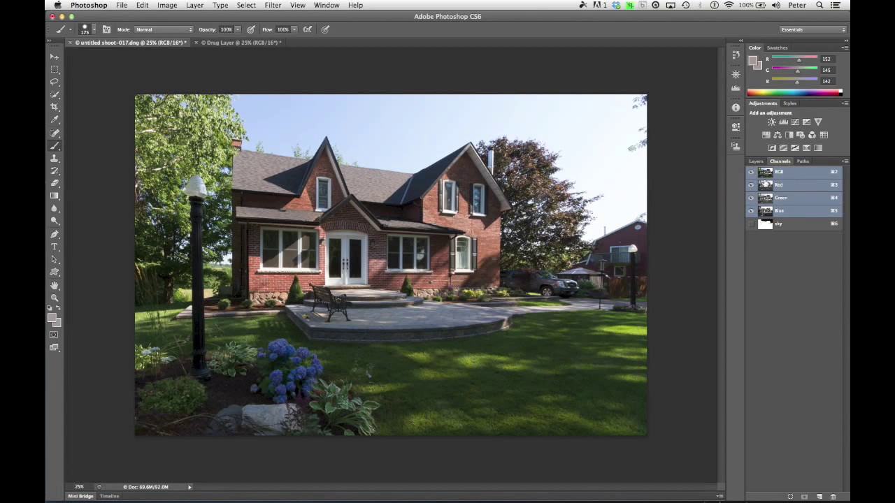
left_click(756, 161)
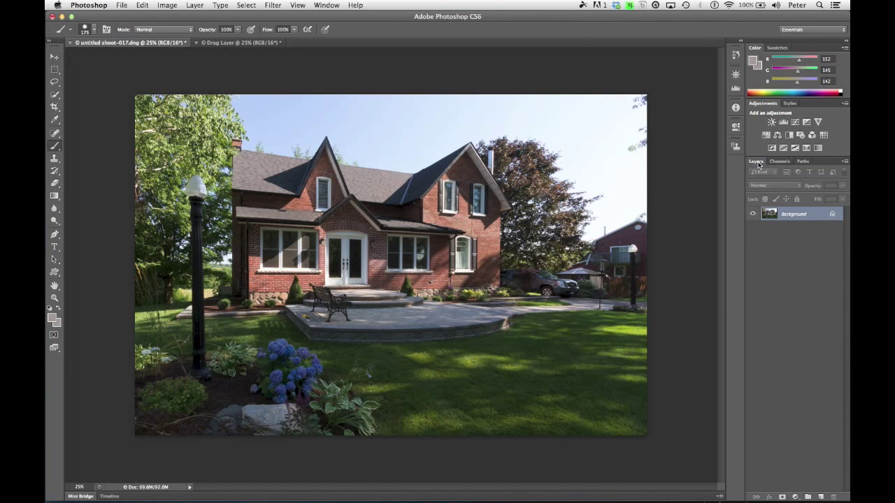
Load the 'sky' channel as the active selection with Select > Load Selection
left_click(242, 6)
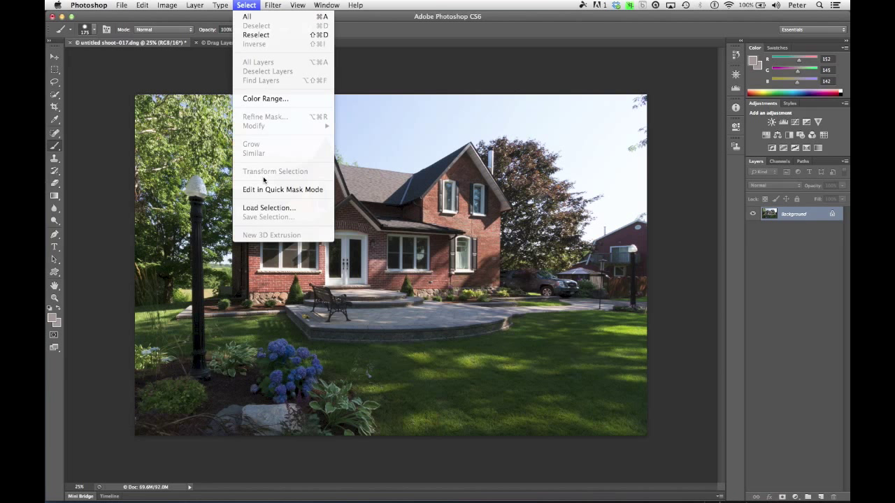
left_click(291, 207)
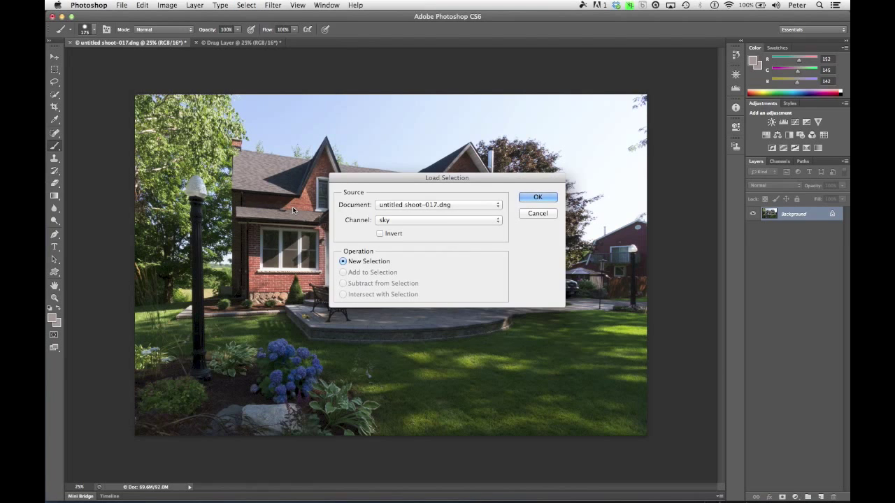
left_click(537, 198)
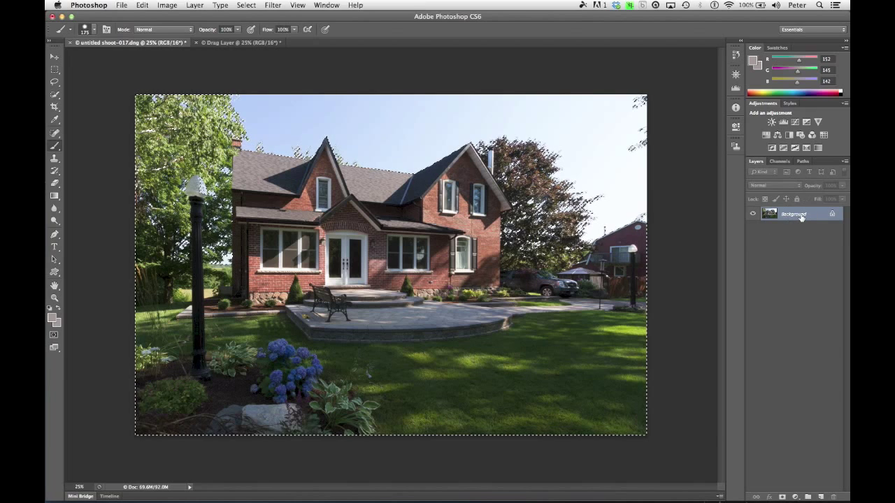
Convert Background to Layer 0 and add a layer mask from the selection, toggling it to compare
left_click(550, 225)
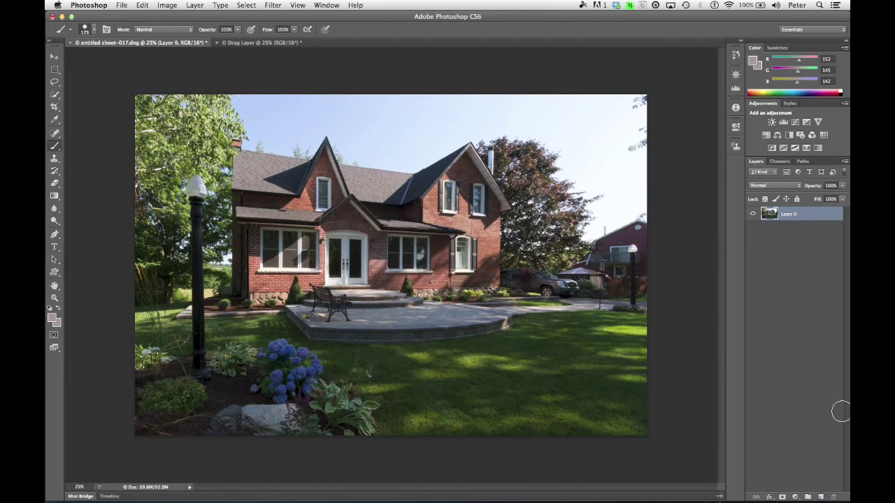
left_click(782, 497)
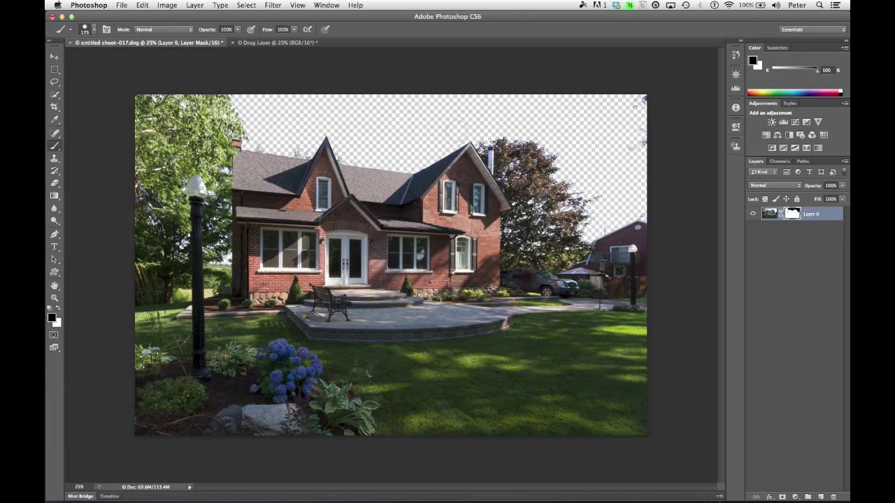
left_click(790, 214, "shift")
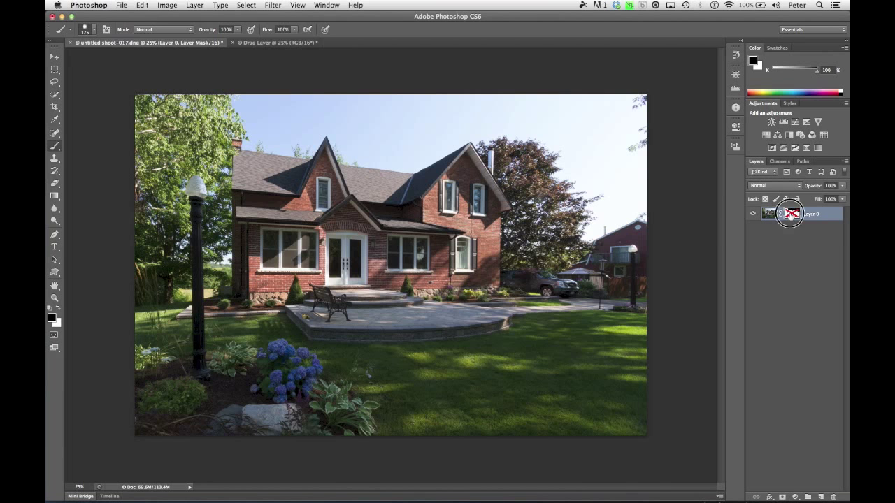
left_click(790, 214, "shift")
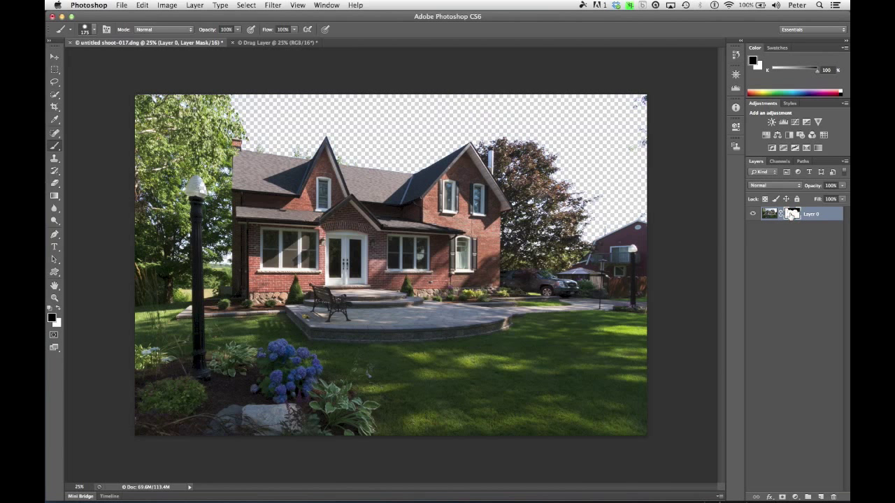
left_click(248, 43)
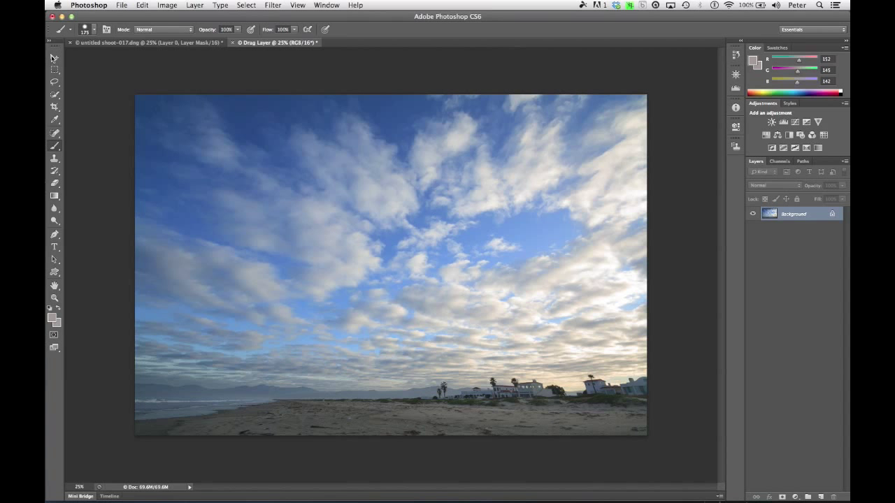
Drag the cloudy sky into the house document and place Layer 1 below Layer 0
left_click(54, 58)
left_click_drag(527, 281, 400, 182)
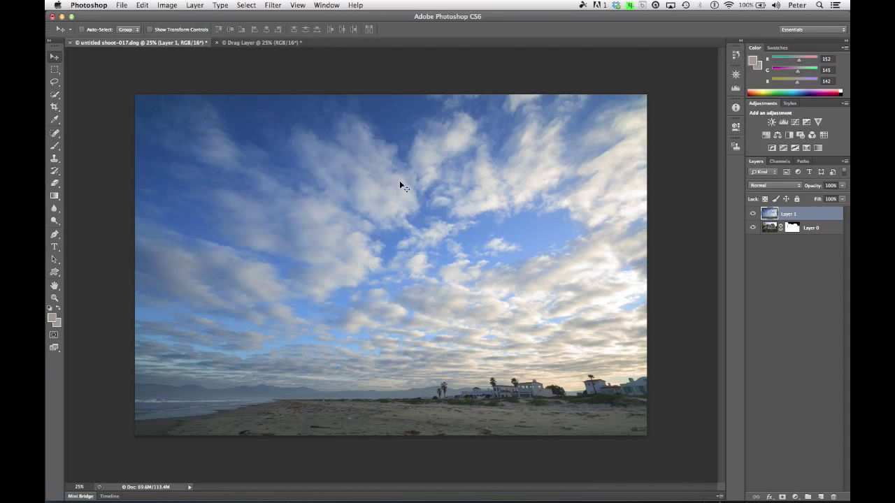
left_click_drag(813, 215, 818, 236)
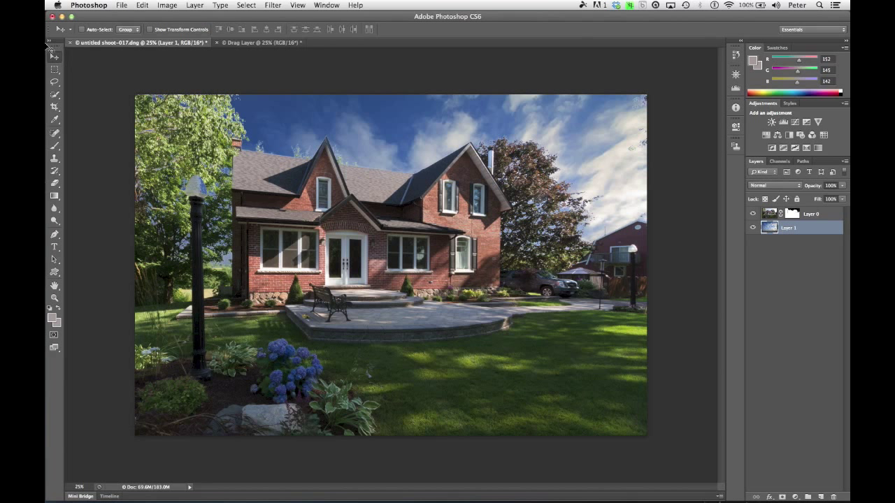
Nudge the sky layer upward, then add a Curves 1 adjustment raised to brighten the photo
key("b")
mouse_move(621, 179)
left_mouse_down()
mouse_move(627, 146)
mouse_move(627, 155)
left_mouse_up()
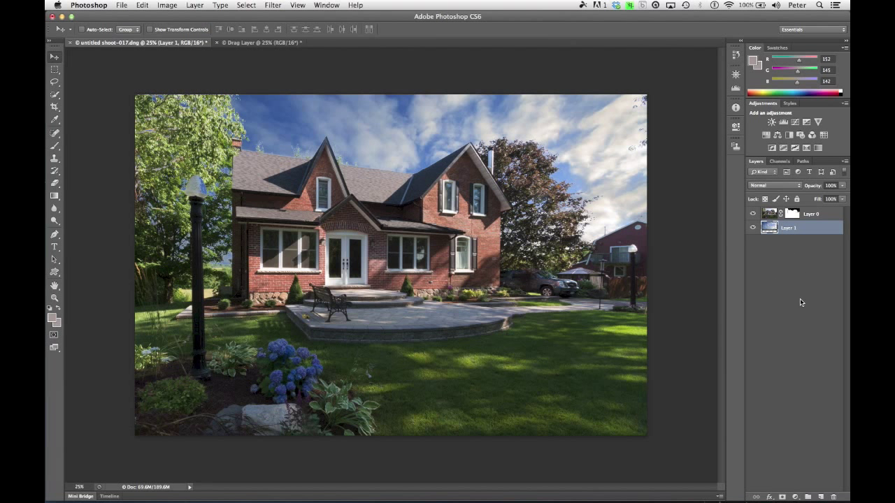
left_click(794, 123)
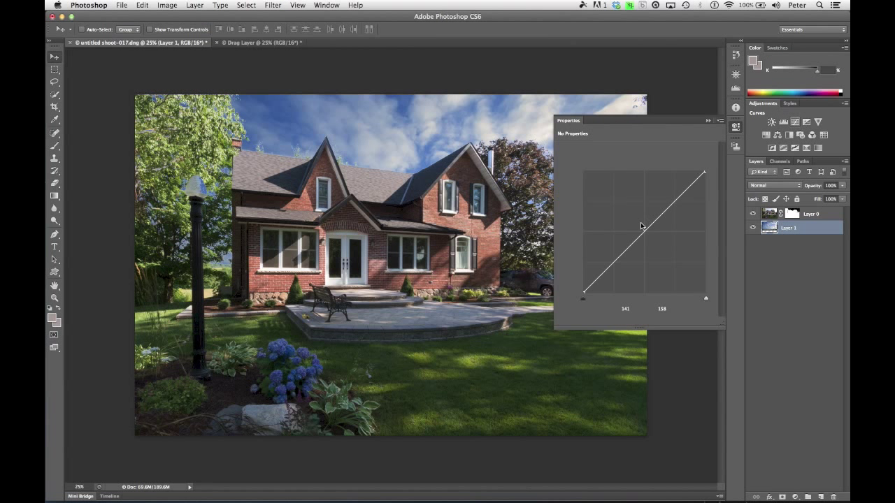
left_click_drag(646, 235, 647, 211)
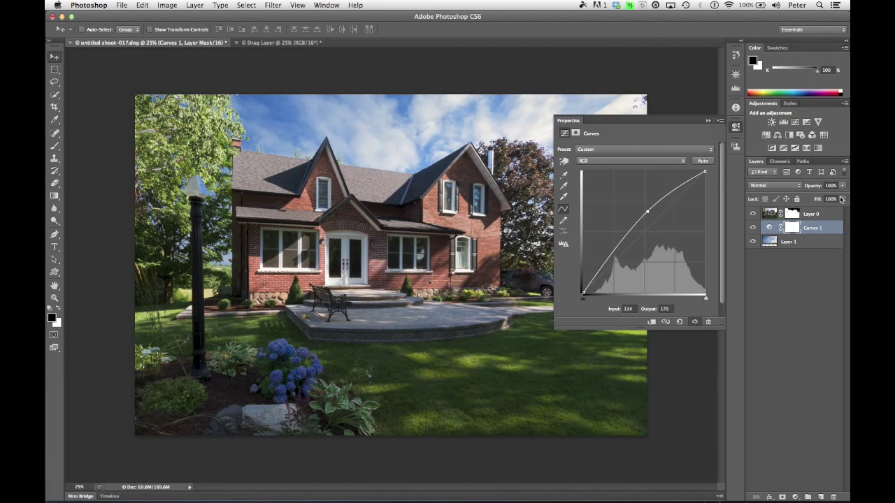
left_click(735, 127)
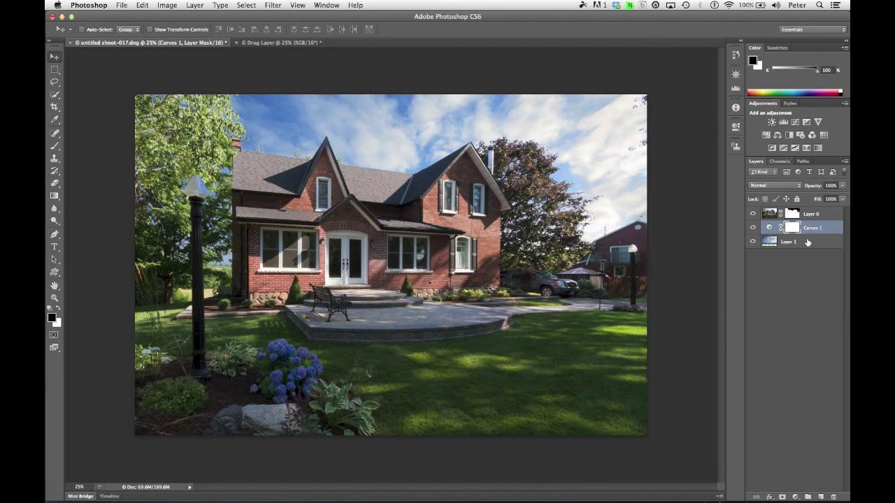
left_click(813, 217)
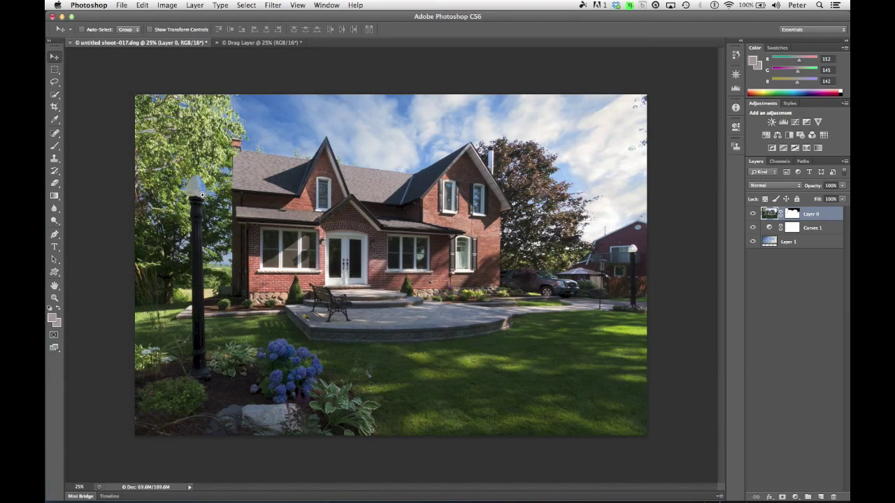
Paint white on Layer 0's mask with a small brush to restore the lamp globe
scroll(202, 195, "up", 2)
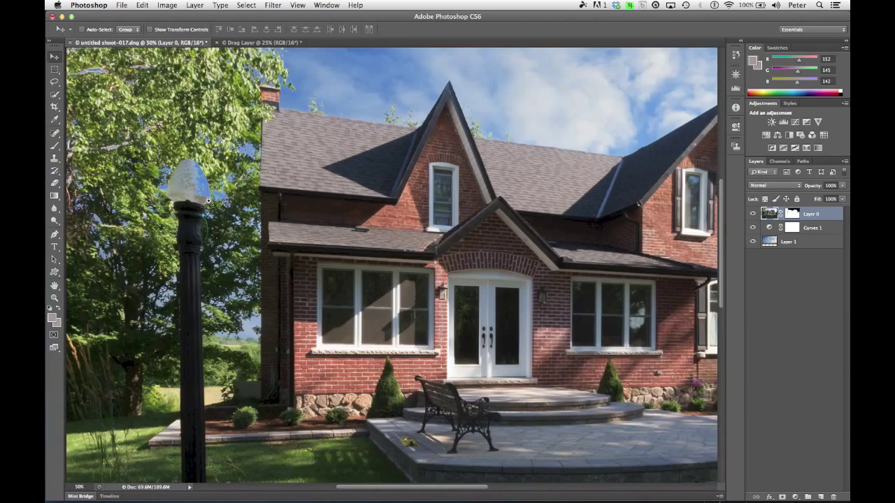
scroll(208, 201, "up", 1)
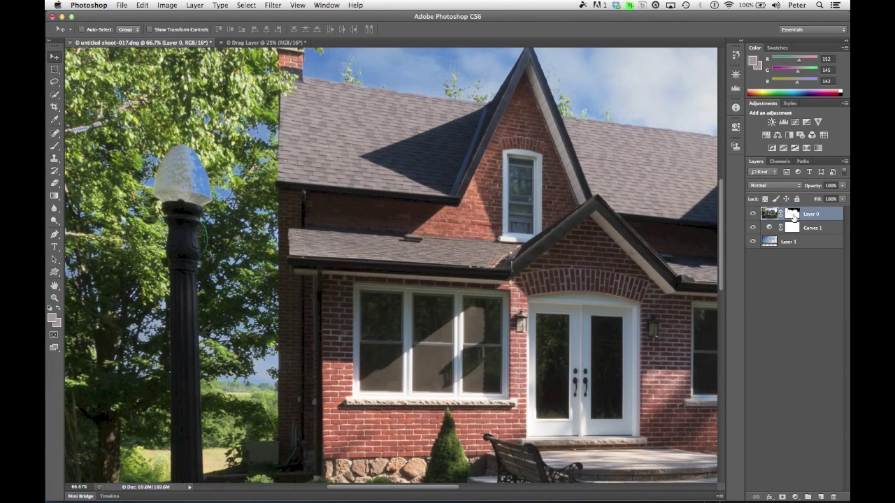
left_click(792, 217)
key("b")
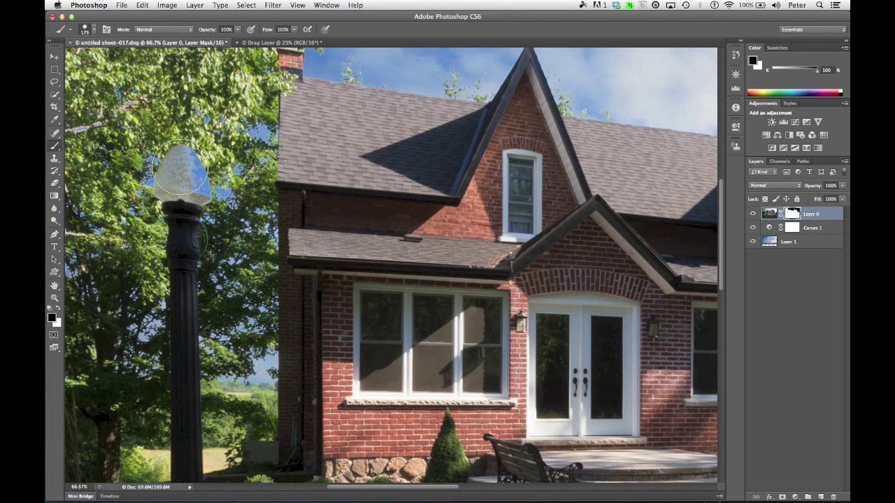
key("bracketleft")
key("bracketleft")
key("bracketleft")
key("bracketleft")
key("x")
mouse_move(187, 158)
left_mouse_down()
mouse_move(198, 196)
mouse_move(192, 176)
mouse_move(183, 178)
mouse_move(192, 168)
mouse_move(194, 189)
mouse_move(184, 170)
left_mouse_up()
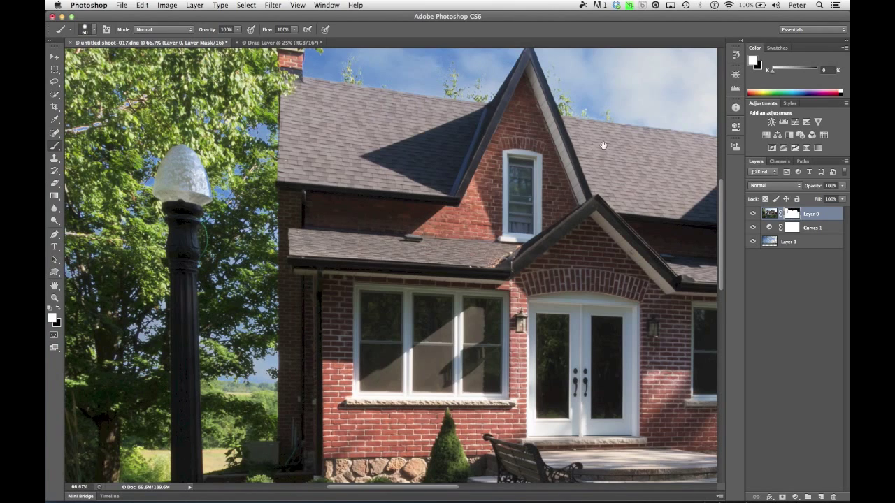
Zoom out to fit the whole house photo in view
scroll(579, 155, "right", 3)
scroll(579, 156, "up", 2)
left_click(513, 228, "alt+super")
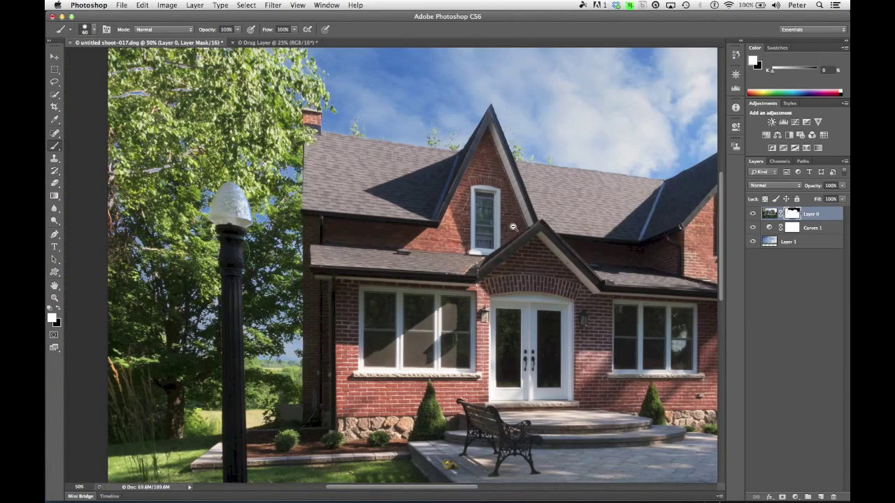
left_click(577, 222, "alt+super")
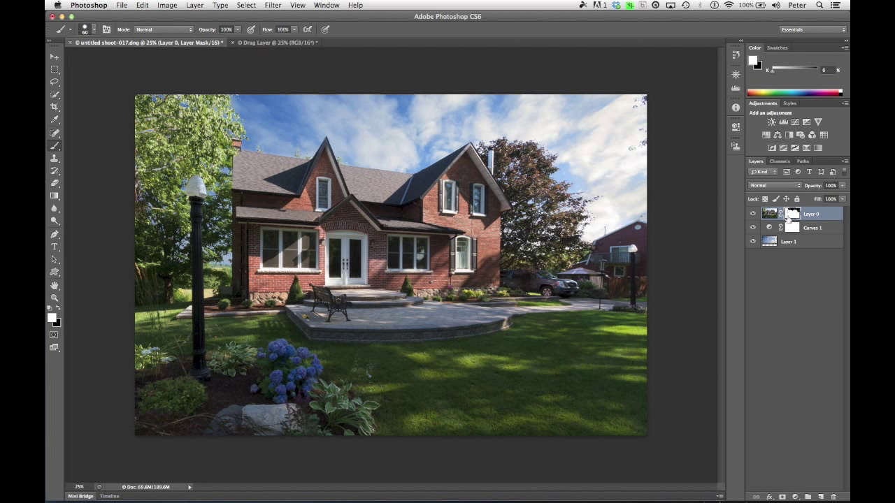
right_click(825, 217)
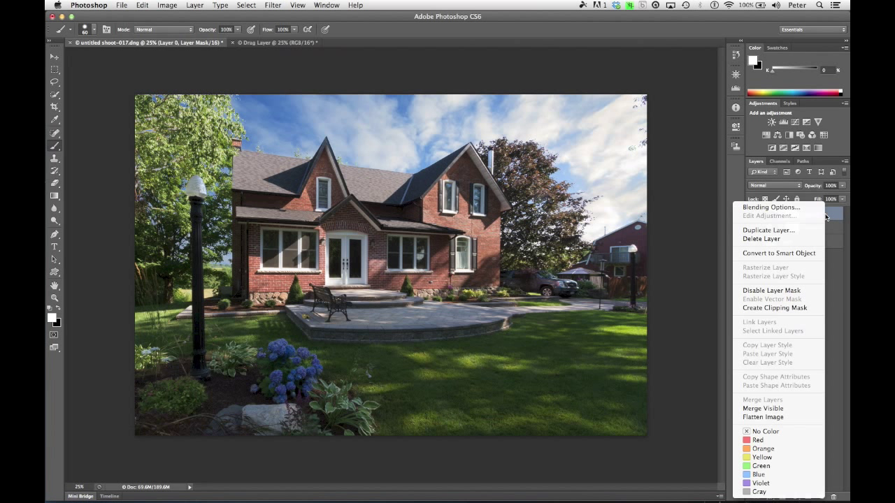
Duplicate Layer 0 as Layer 0 copy, hide the copy, and reselect Layer 0
left_click(773, 231)
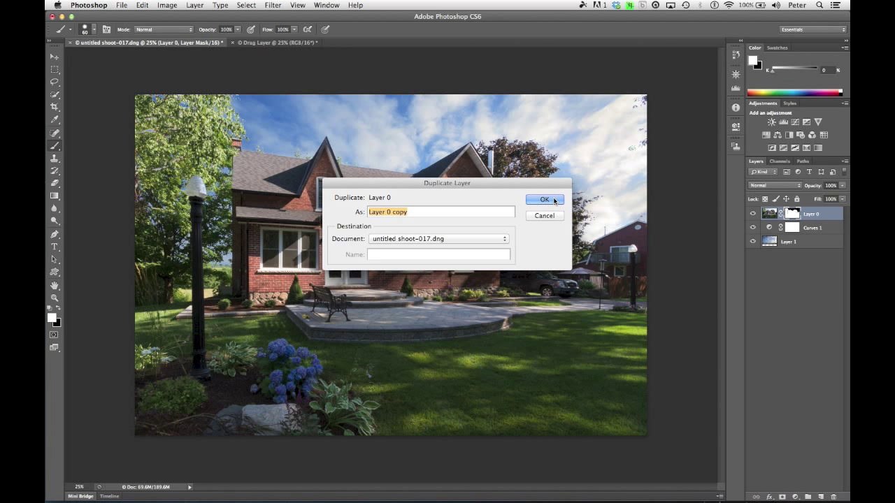
left_click(546, 200)
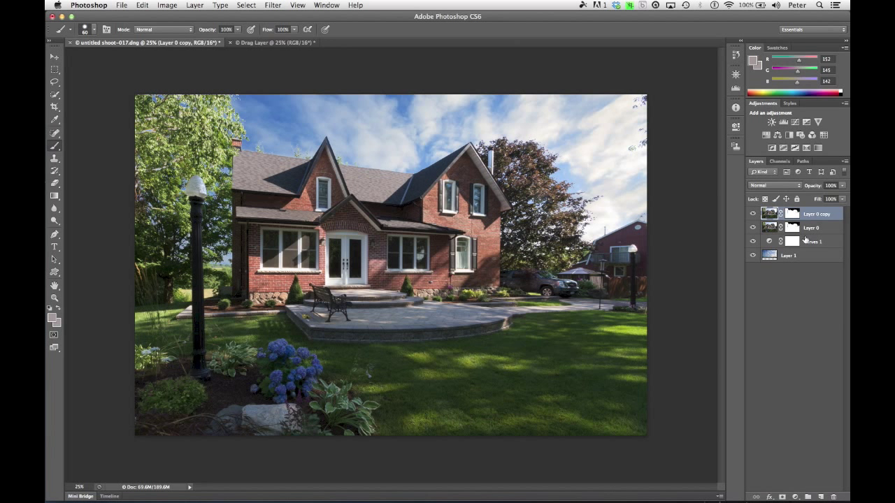
left_click(752, 213)
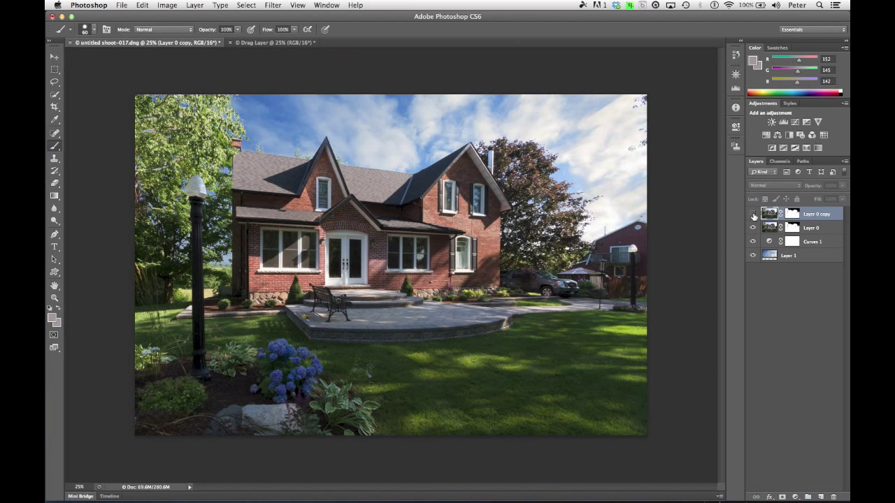
left_click(814, 229)
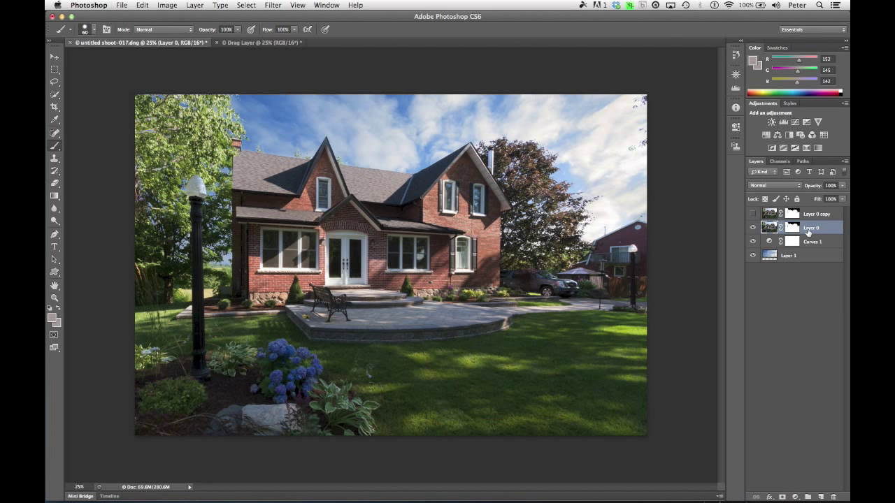
Set Layer 0 to Multiply blending, make Layer 0 copy visible again, and target its mask
left_click(799, 186)
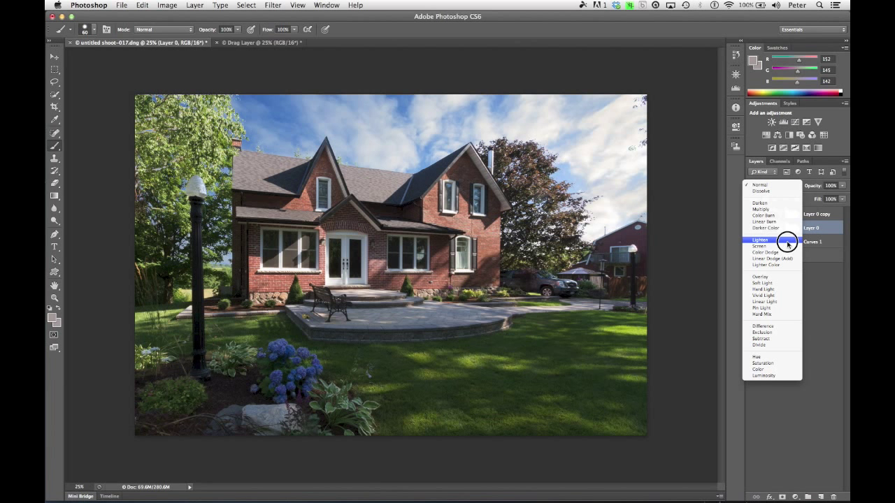
left_click(785, 210)
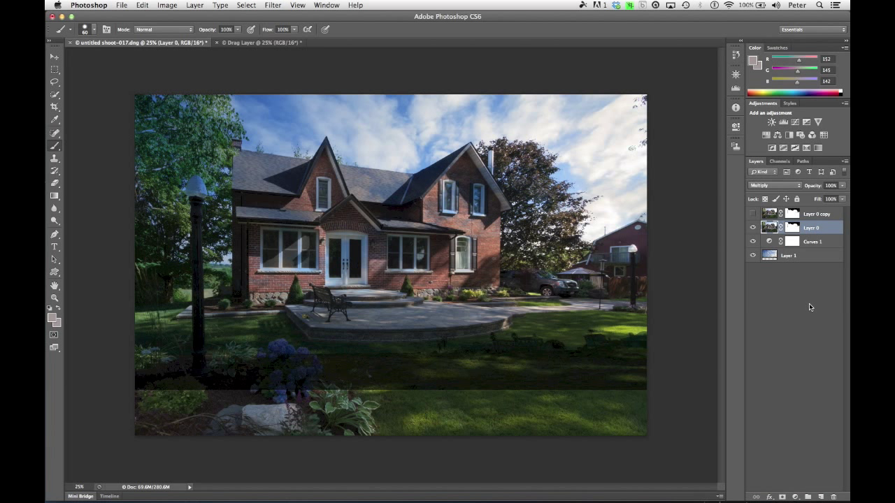
left_click(752, 214)
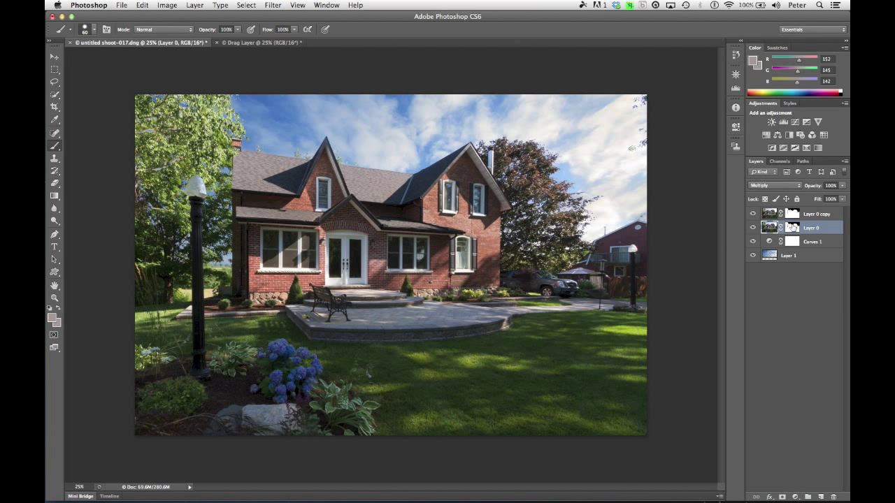
left_click(793, 214)
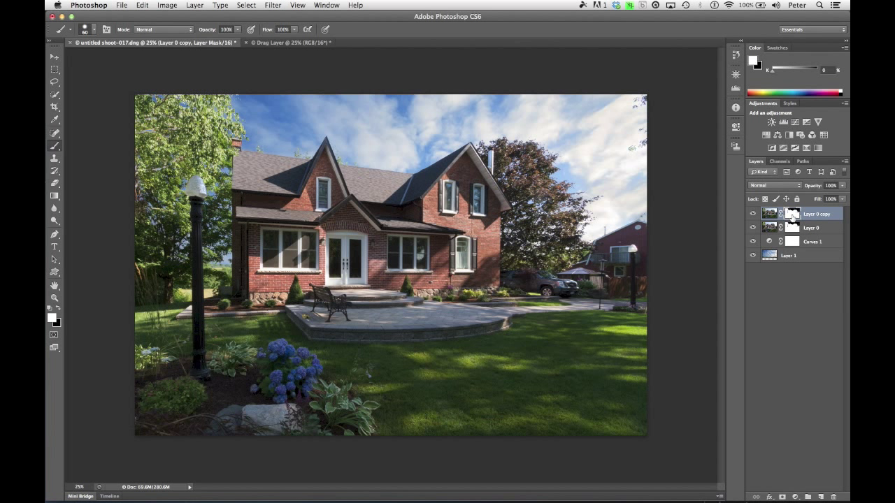
left_click(247, 6)
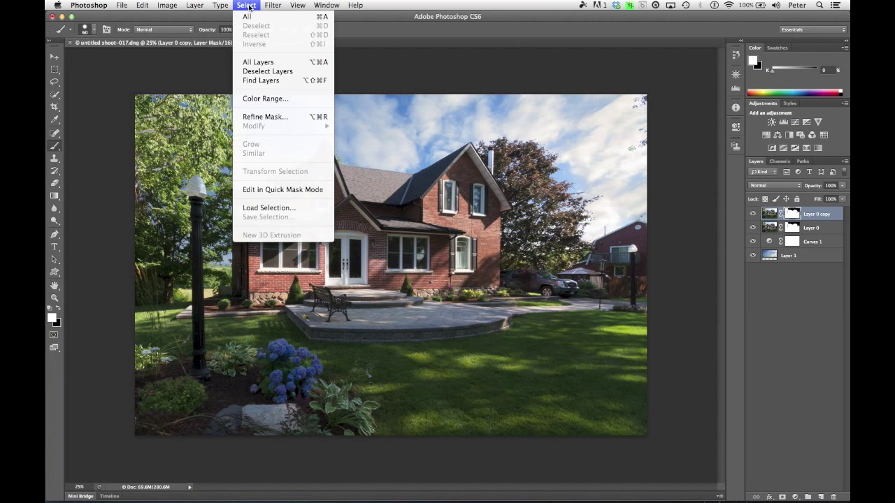
Refine Layer 0 copy's mask with a 1.0 px feather and a small negative Shift Edge
left_click(271, 116)
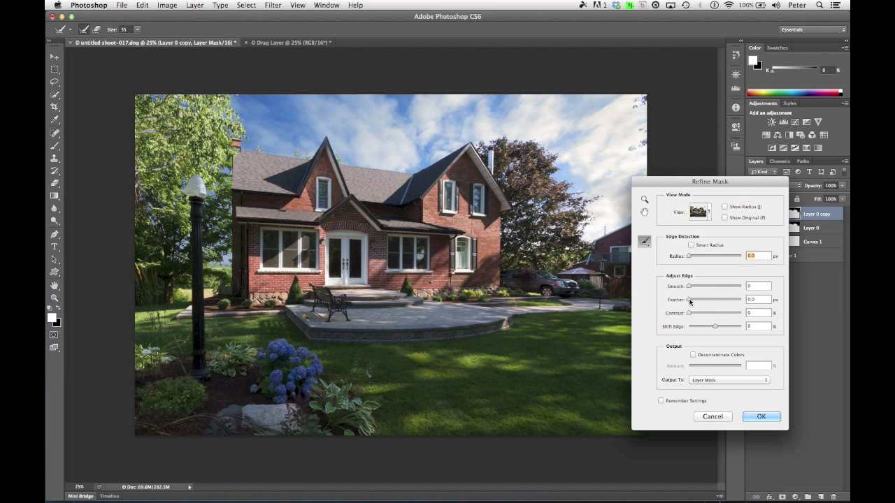
mouse_move(689, 301)
left_mouse_down()
mouse_move(742, 300)
mouse_move(693, 304)
left_mouse_up()
left_click_drag(714, 326, 692, 328)
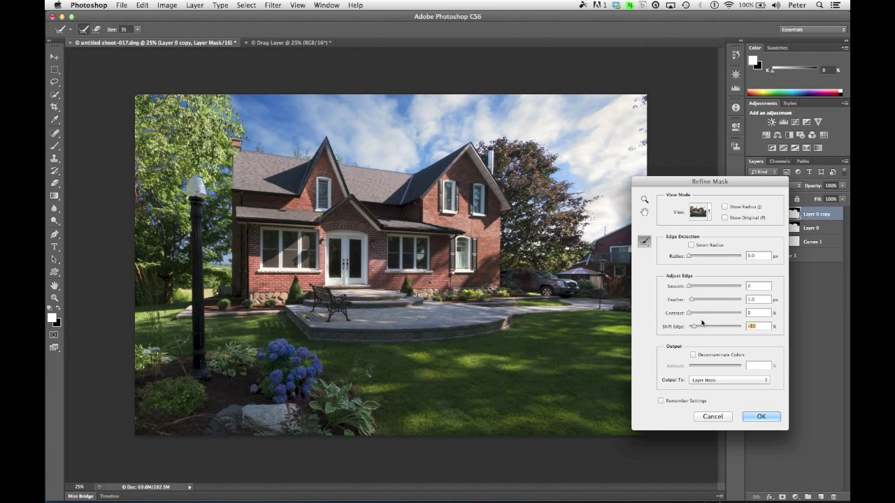
left_click_drag(698, 330, 711, 329)
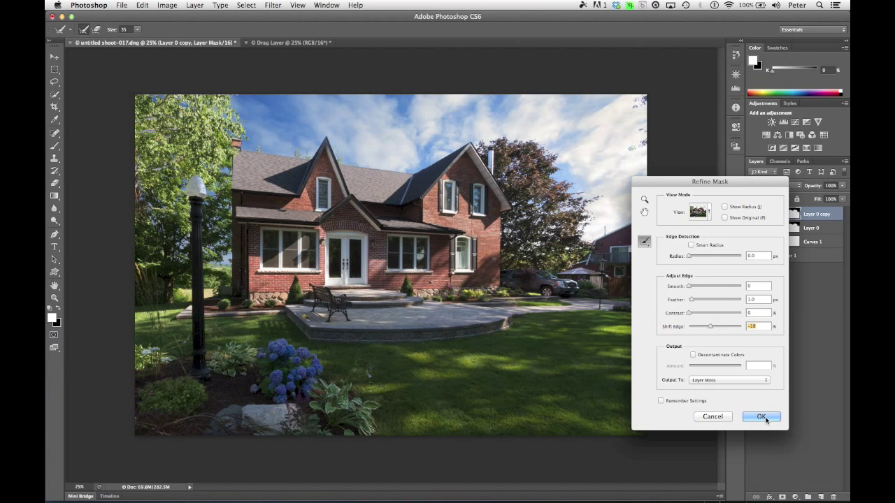
left_click(767, 417)
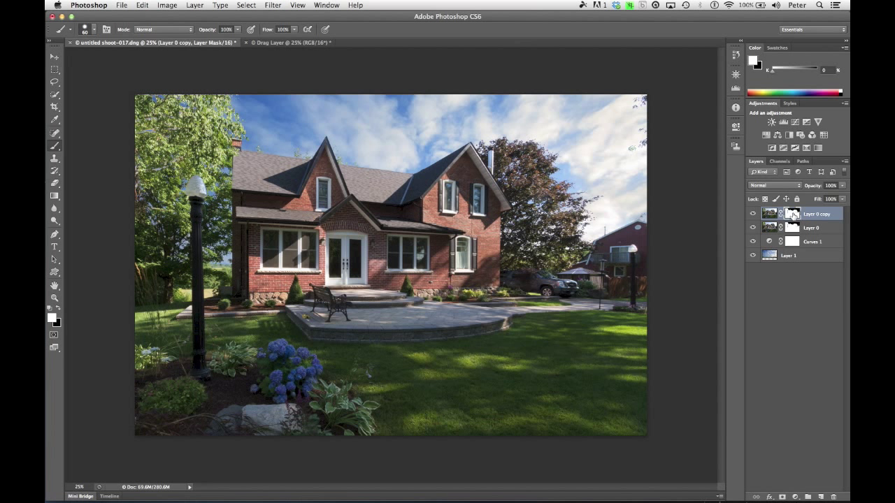
left_click(792, 214, "shift")
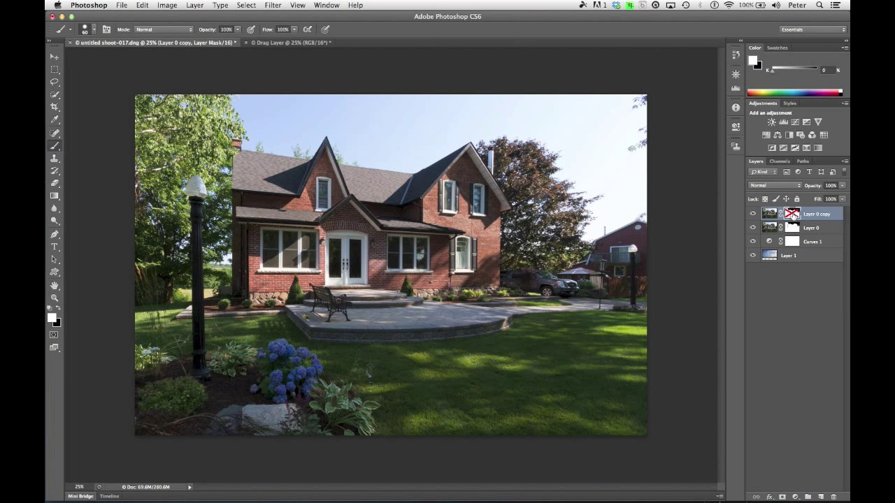
left_click(793, 213, "shift")
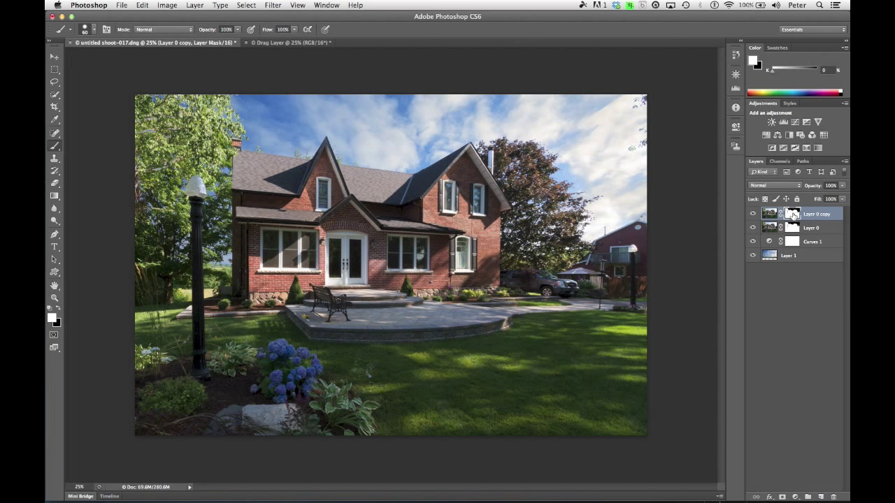
left_click(793, 214, "shift")
left_click(792, 214, "shift")
left_click(792, 213, "shift")
left_click(792, 213, "shift")
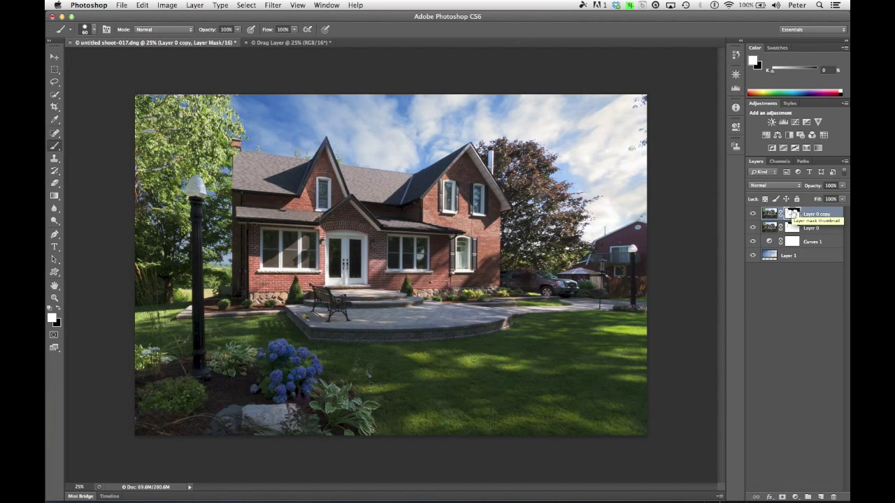